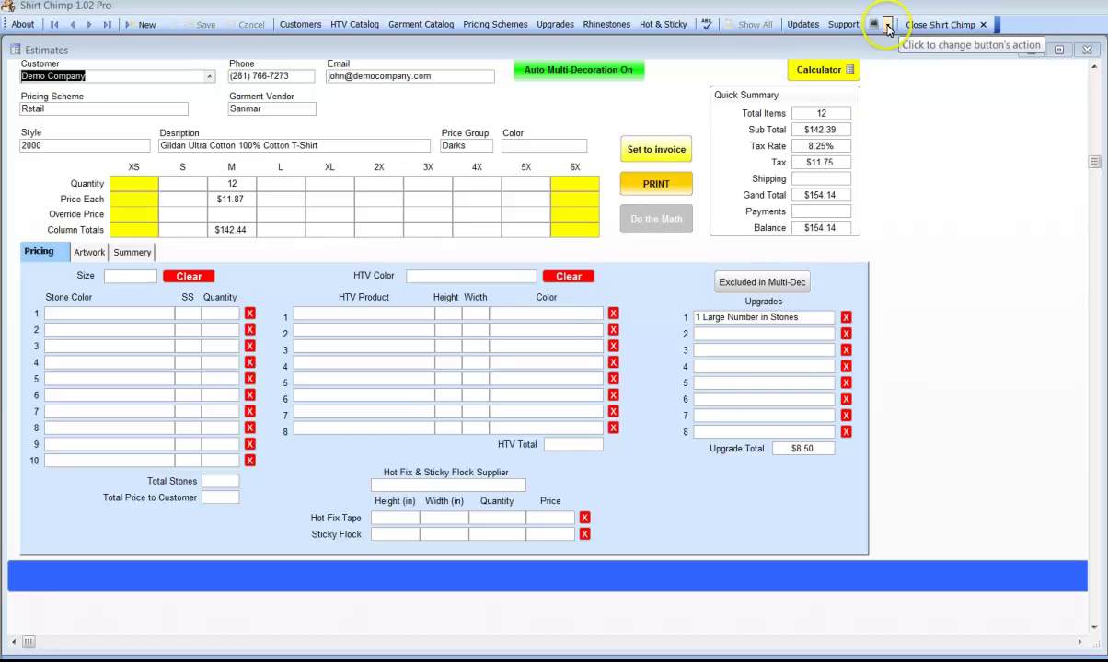
Step: Check the product information for the program's version and build, and close it
left_click(888, 28)
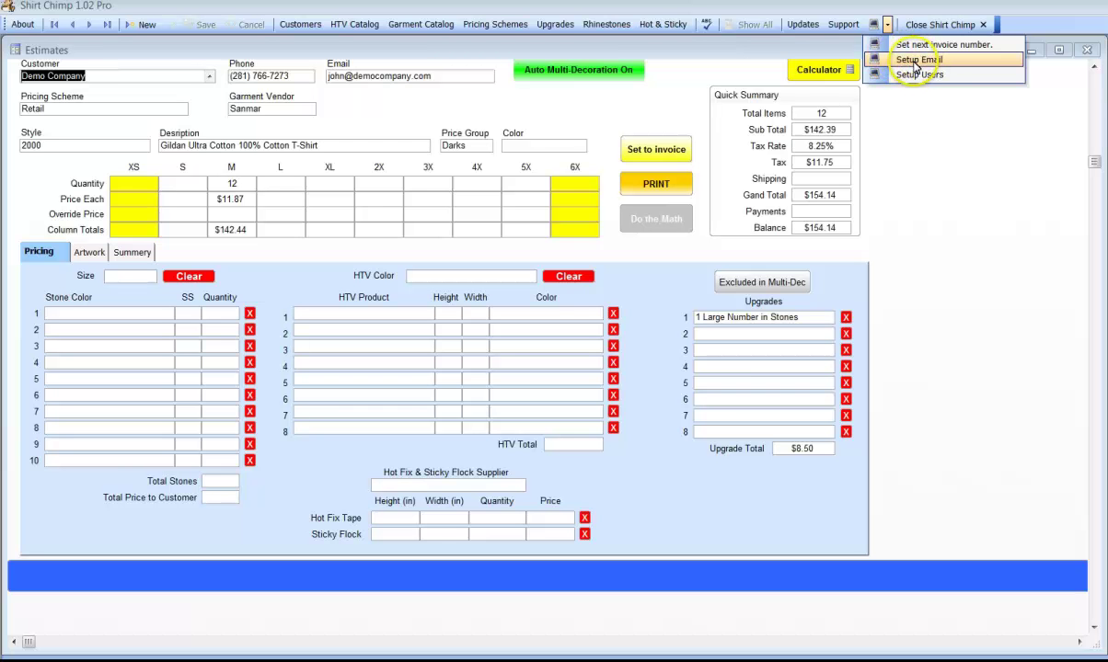
left_click(927, 110)
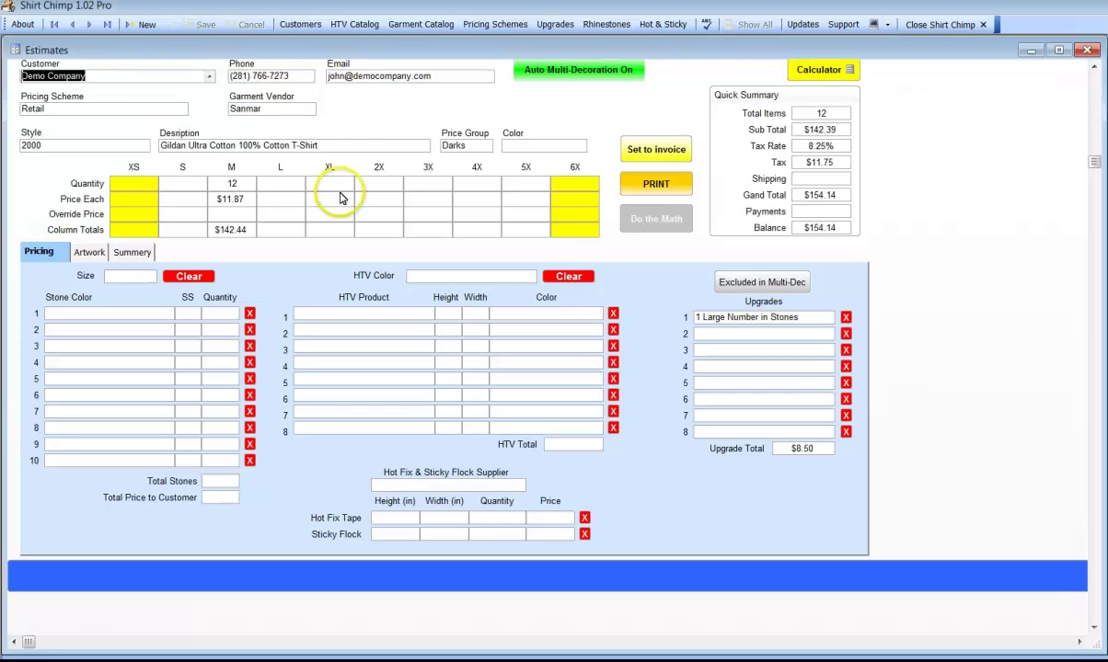
left_click(22, 29)
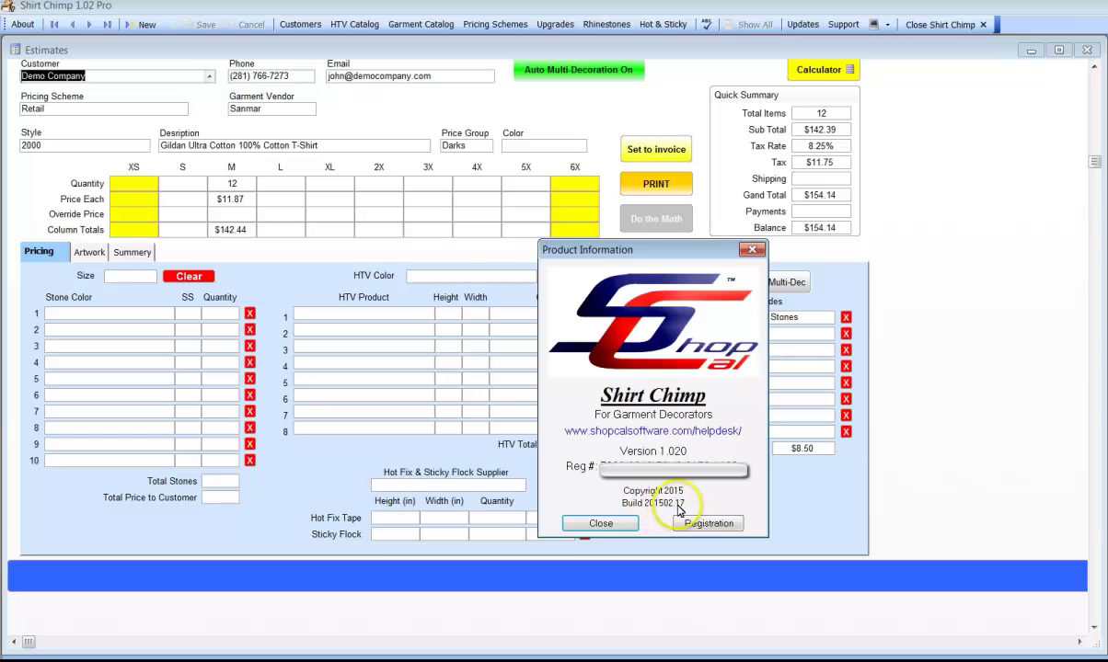
left_click(607, 523)
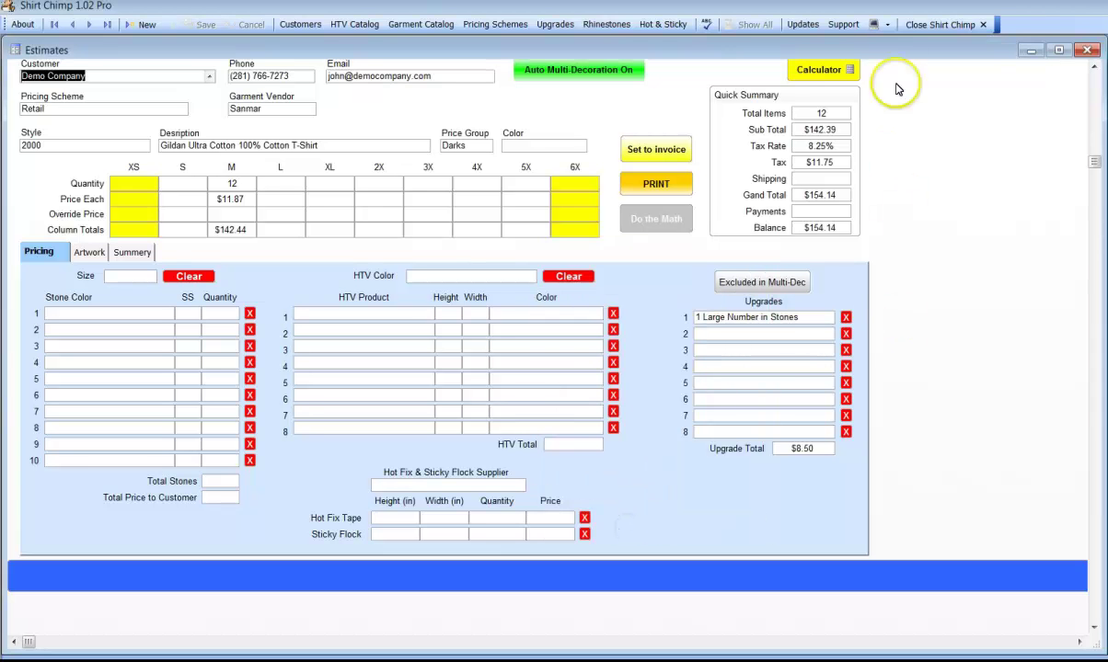
Step: Open the email setup and move the Email Settings dialog clear of the middle of the estimate form
left_click(887, 25)
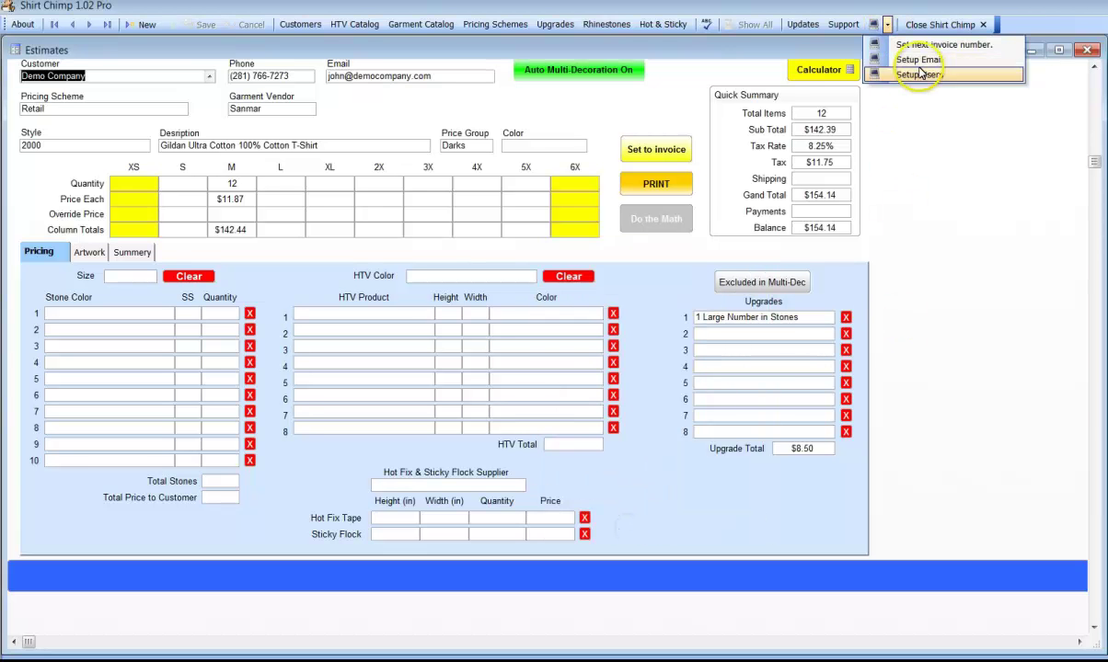
left_click(911, 128)
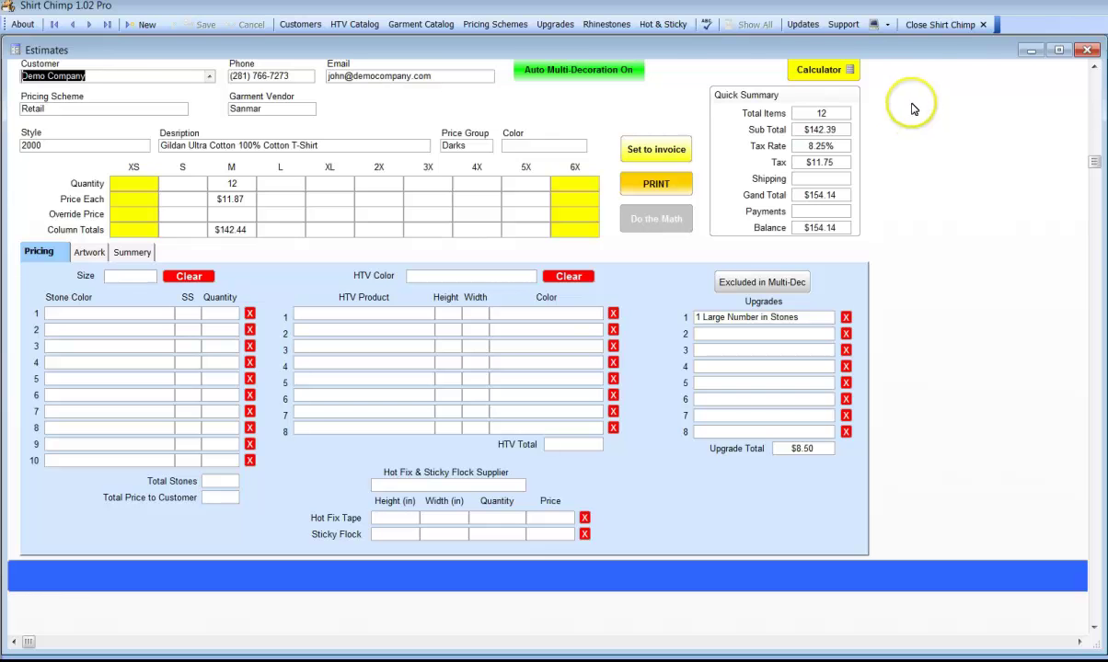
left_click(887, 26)
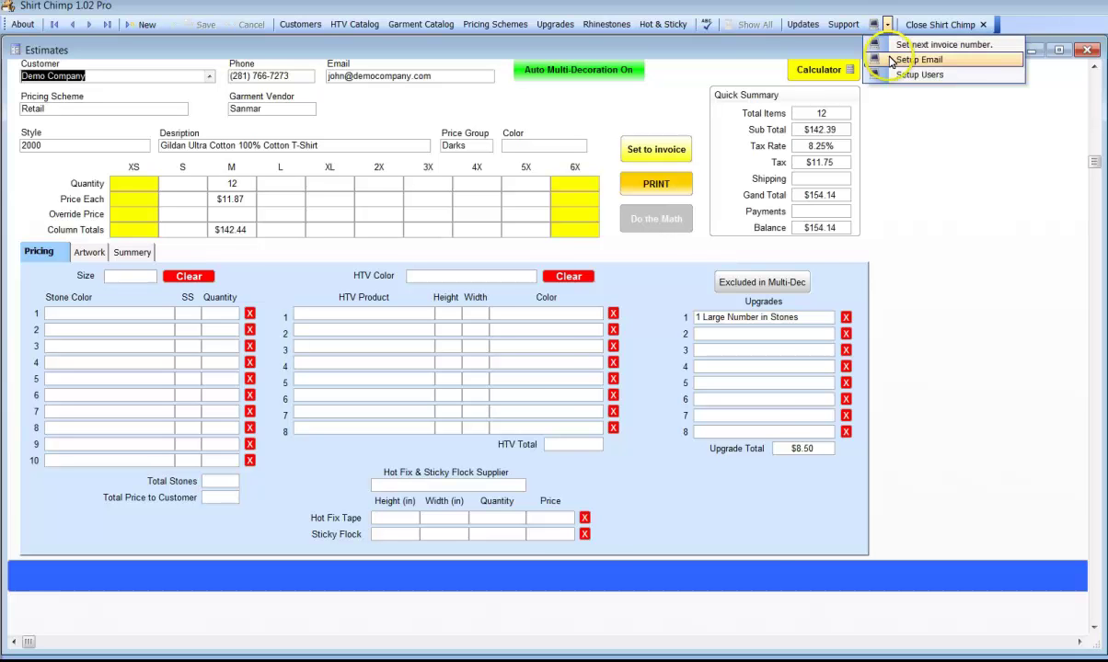
left_click(890, 62)
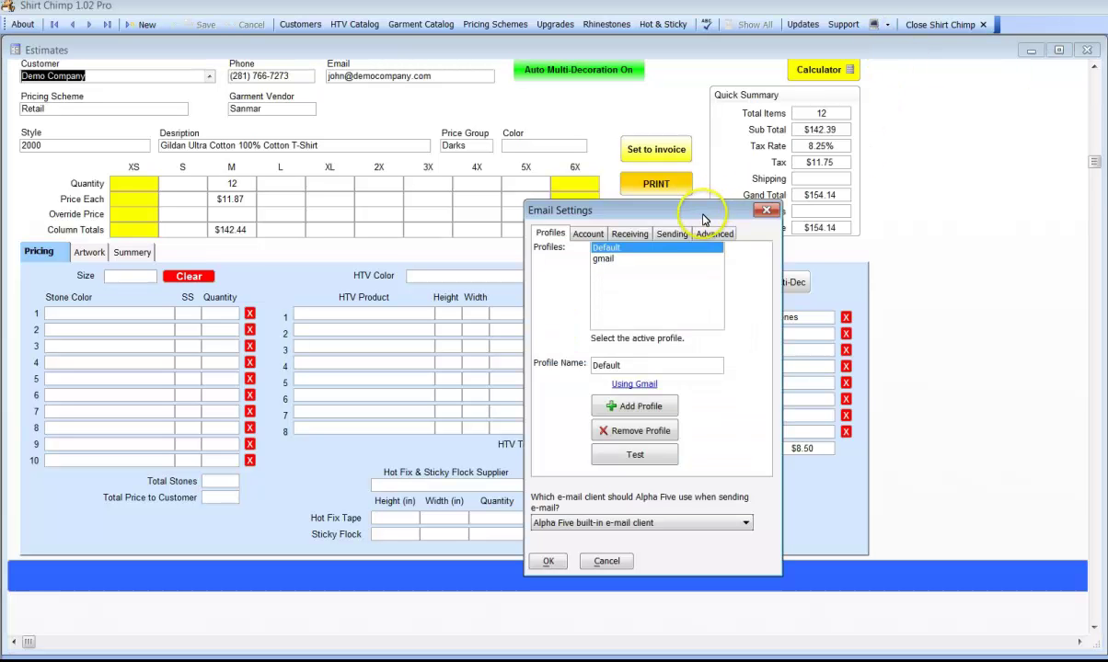
left_click_drag(699, 214, 939, 120)
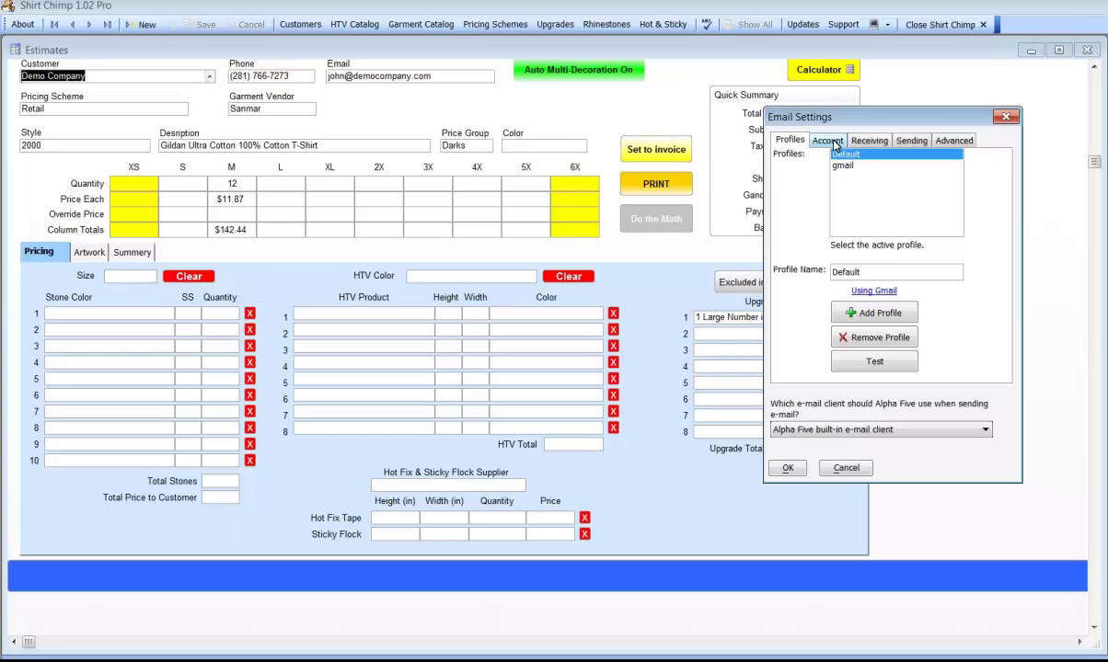
Step: Examine the Default profile's account and receiving settings and the secure connection options for sending mail
left_click(835, 142)
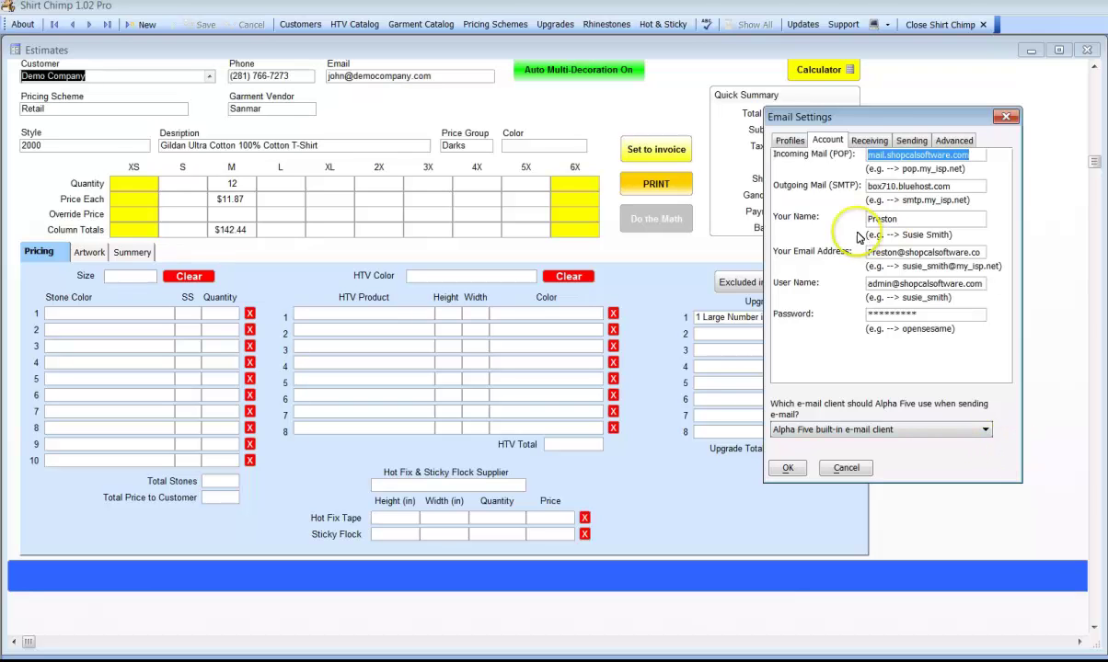
left_click(868, 140)
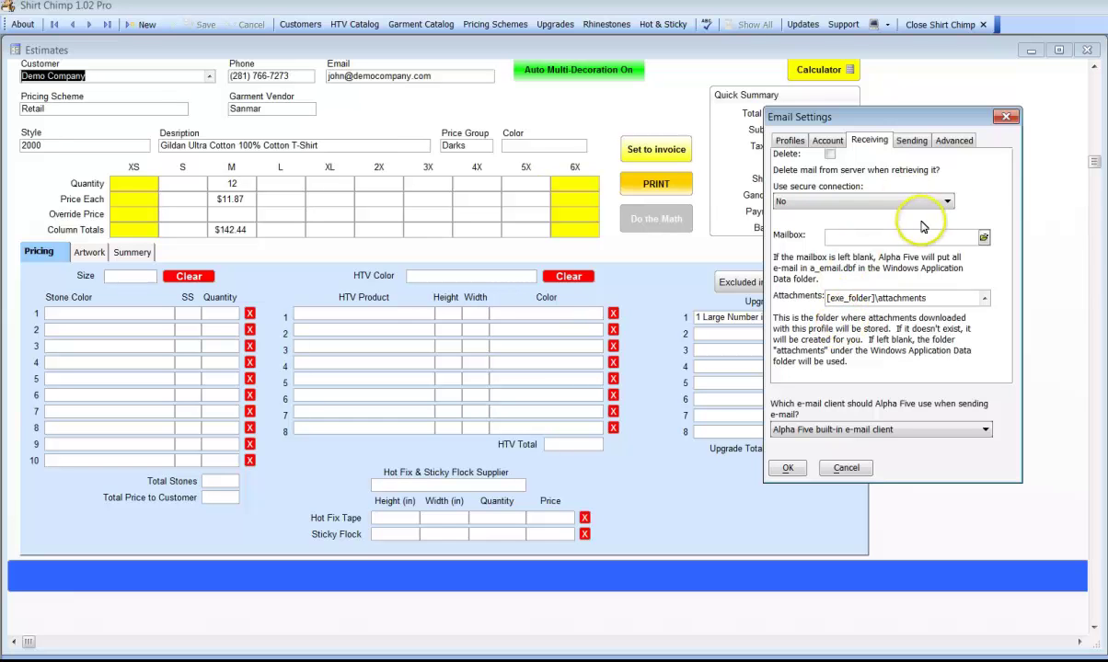
left_click(911, 142)
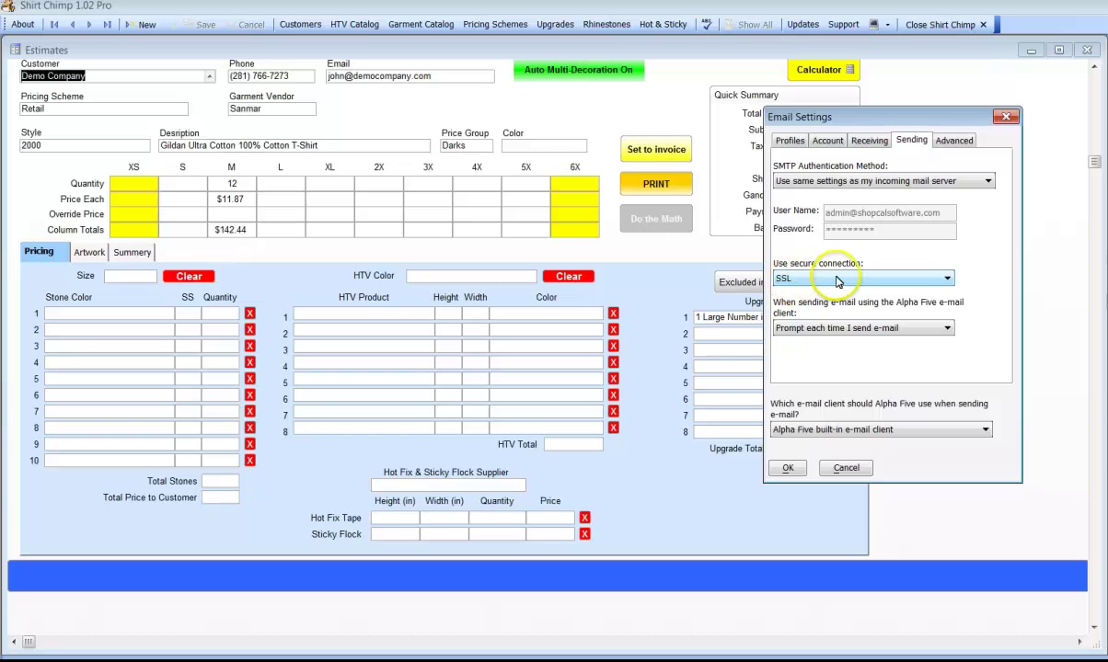
left_click(948, 279)
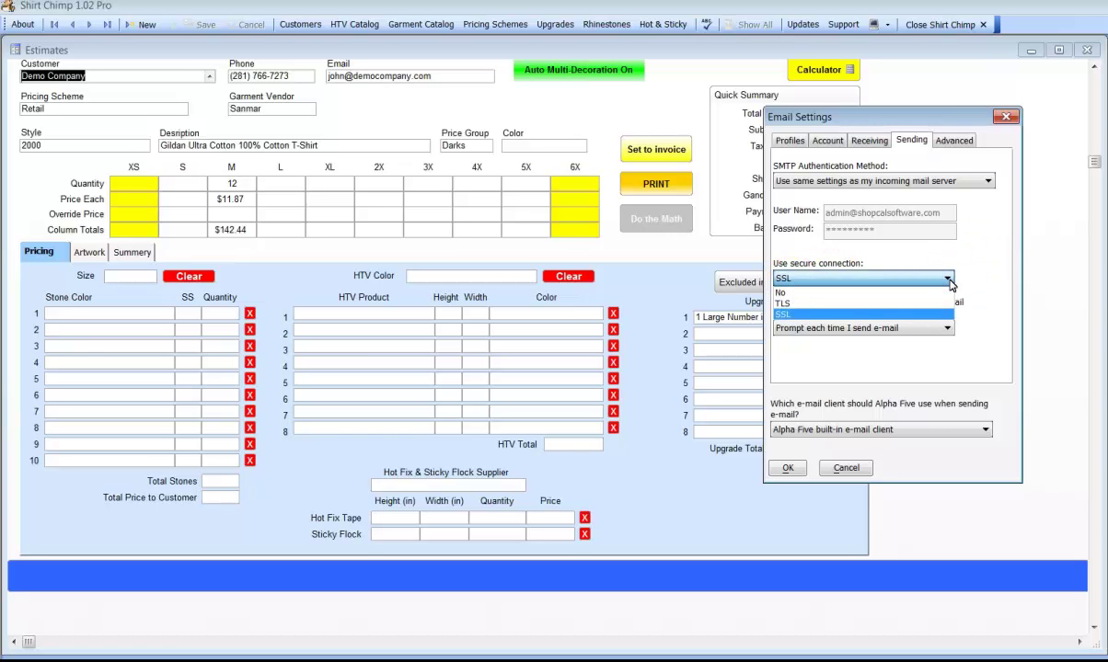
left_click(949, 281)
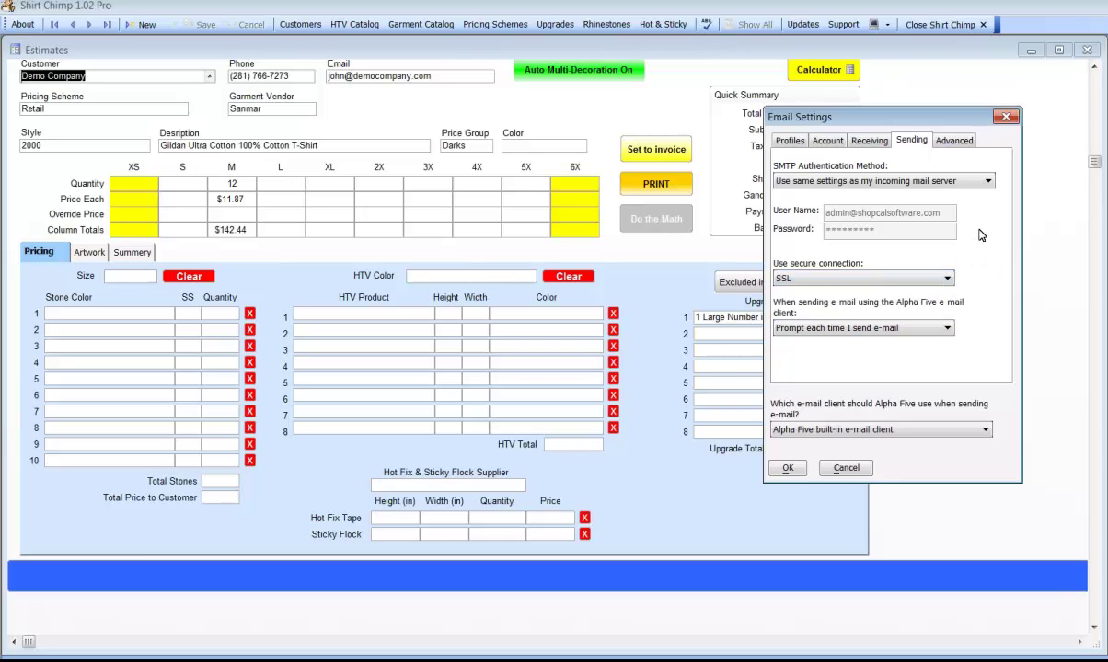
left_click(982, 238)
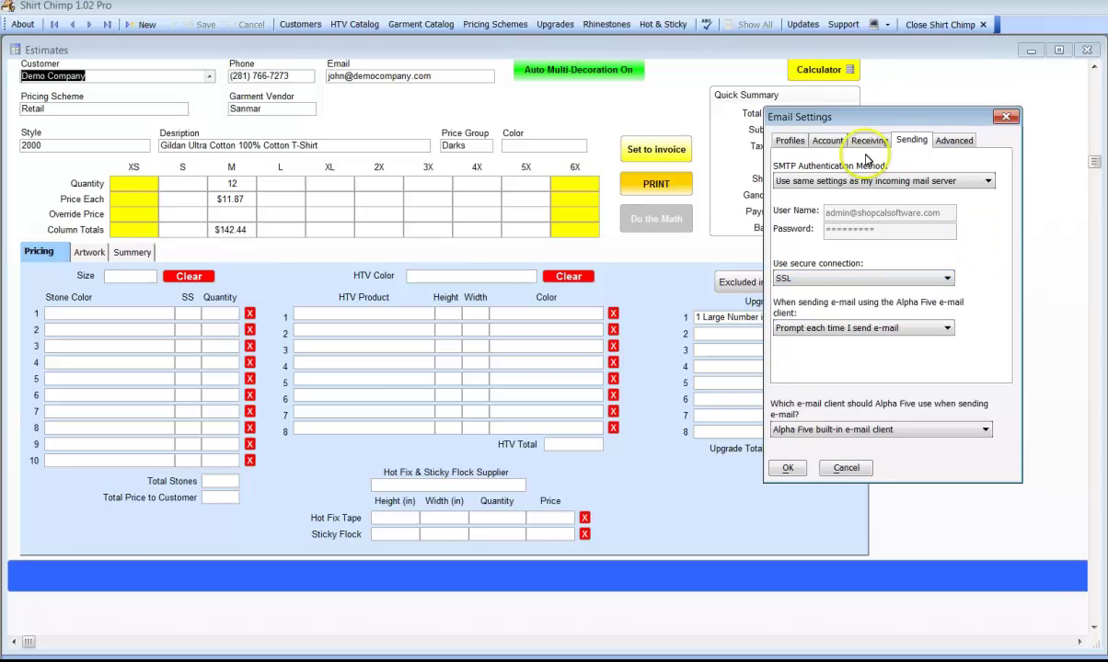
Step: Compare the Default profile's account details with its SMTP authentication options, and check its advanced port settings
left_click(823, 141)
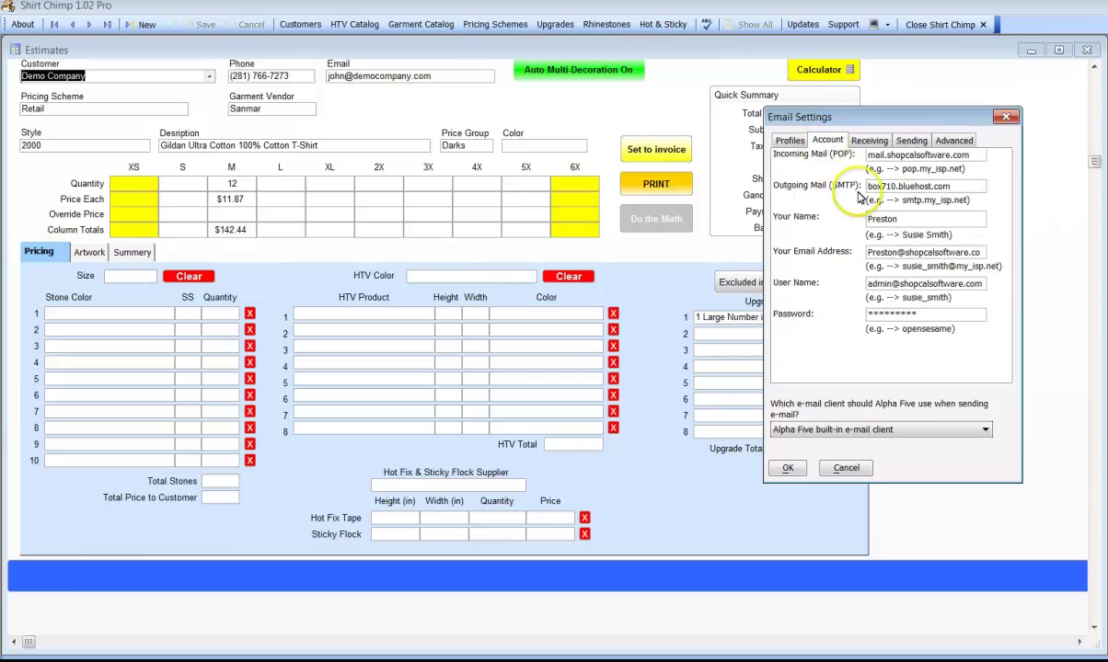
left_click(910, 141)
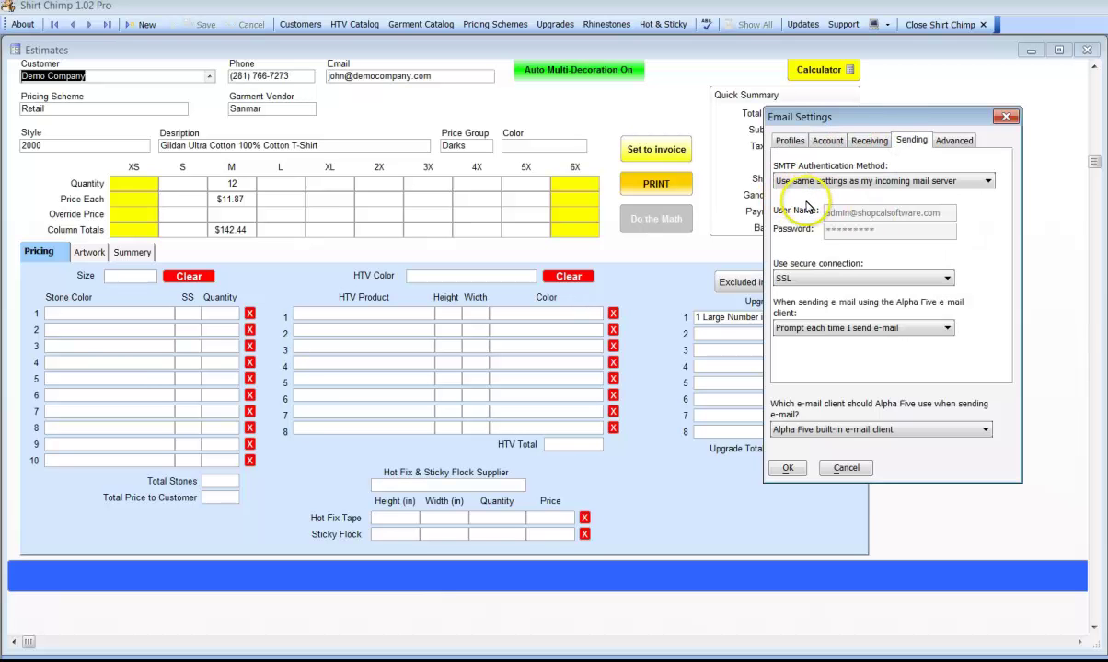
left_click(787, 181)
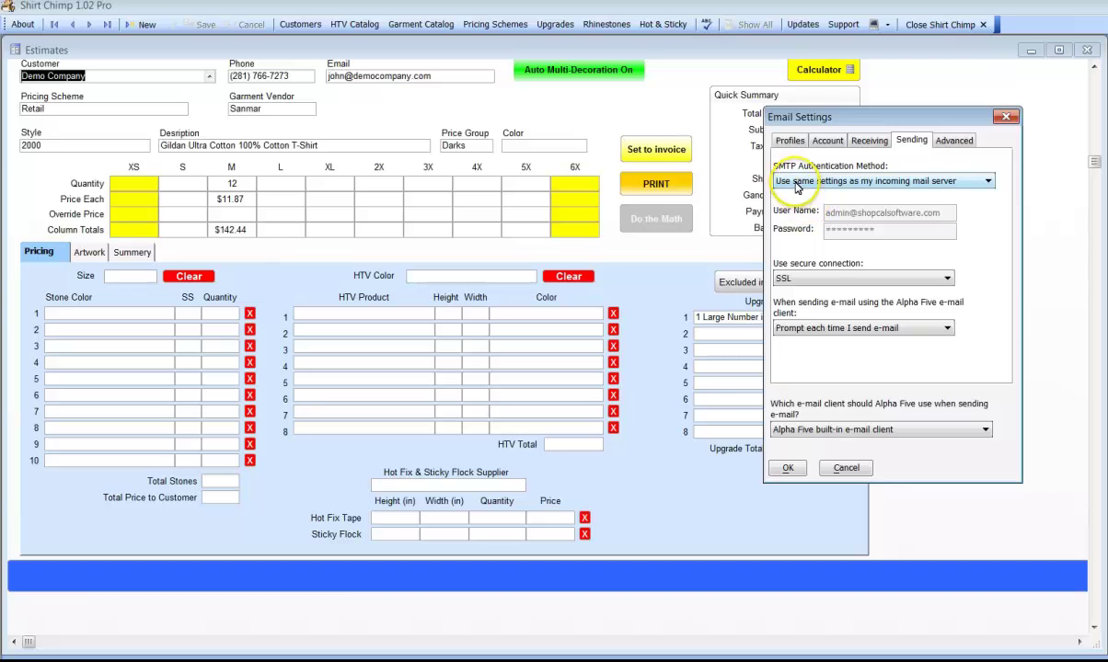
left_click(989, 182)
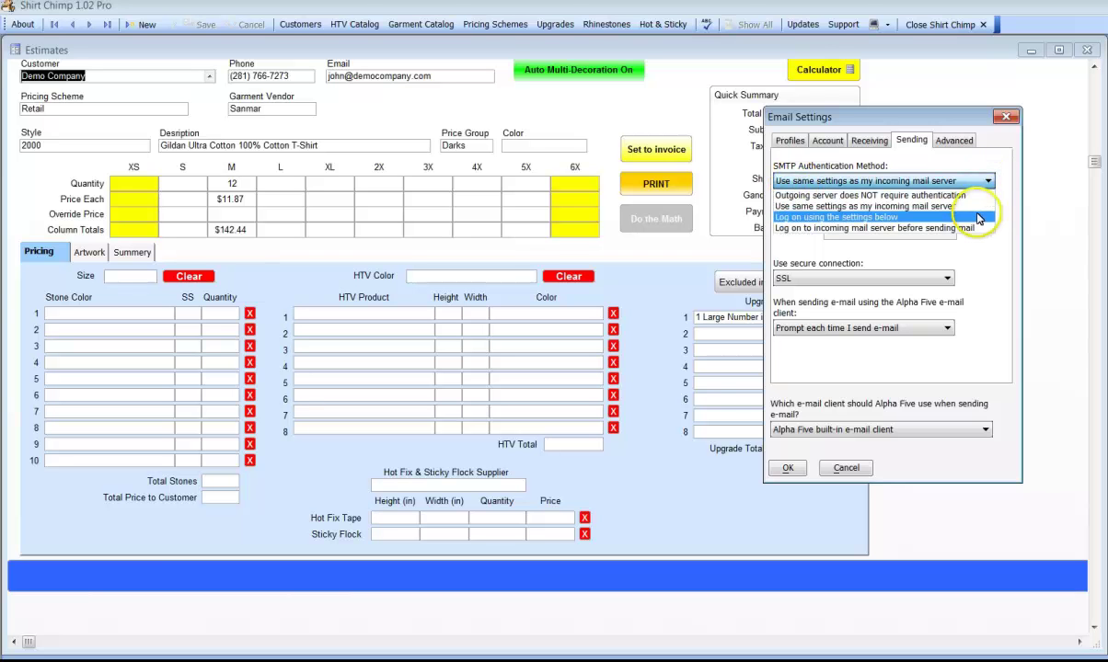
left_click(994, 164)
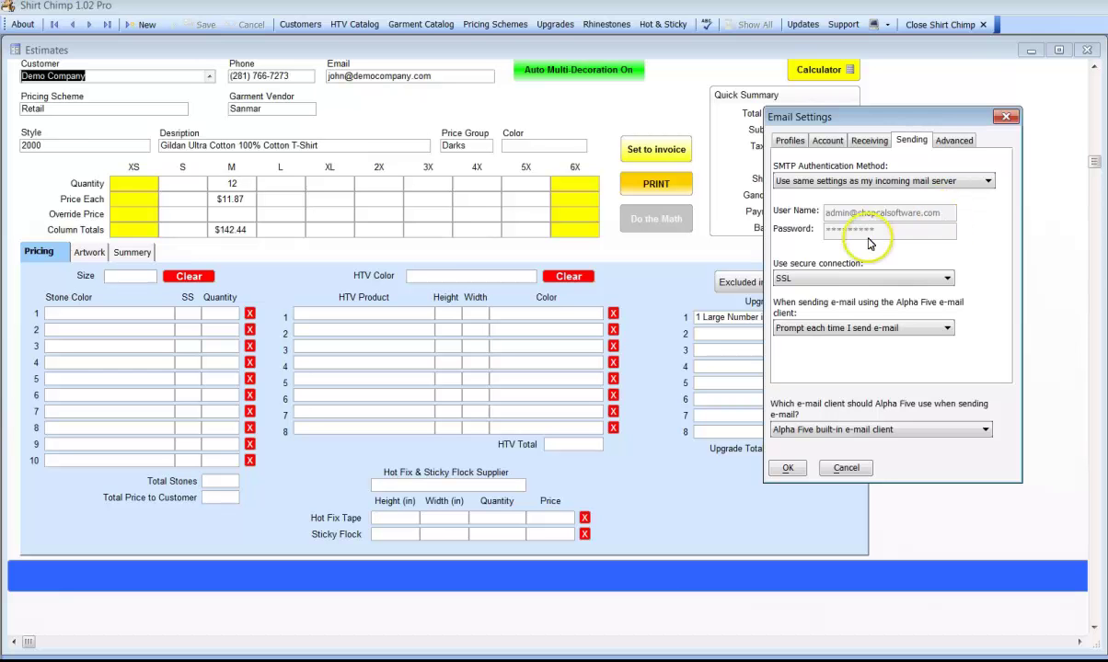
left_click(953, 140)
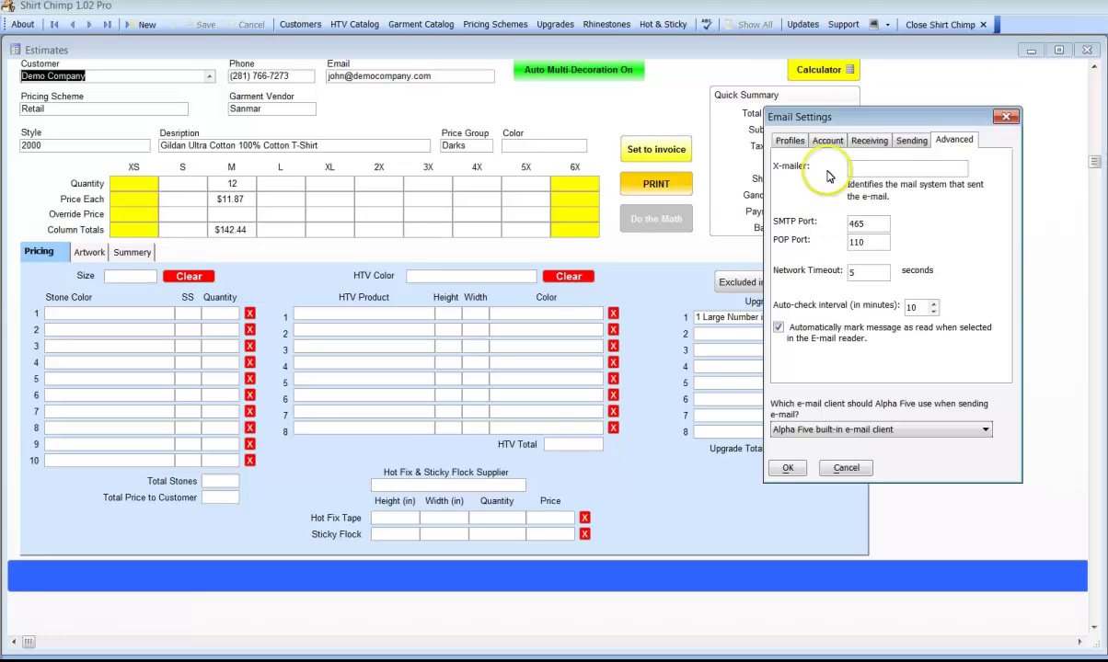
Step: Make gmail the active email profile and examine its mail servers and account details, including the full email address
left_click(789, 142)
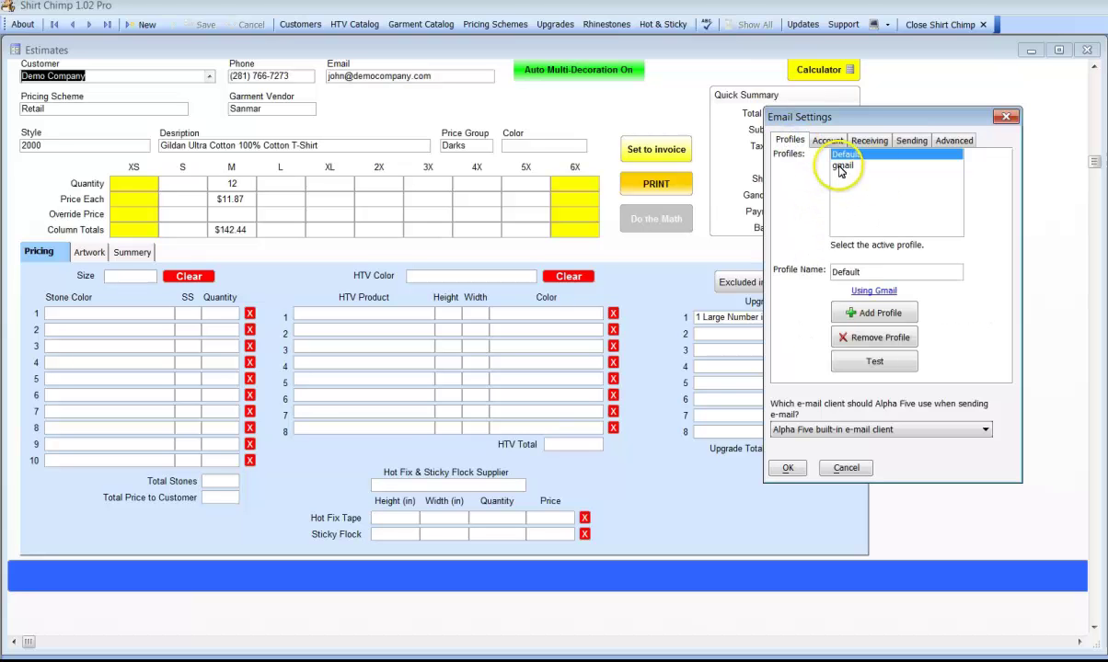
left_click(842, 165)
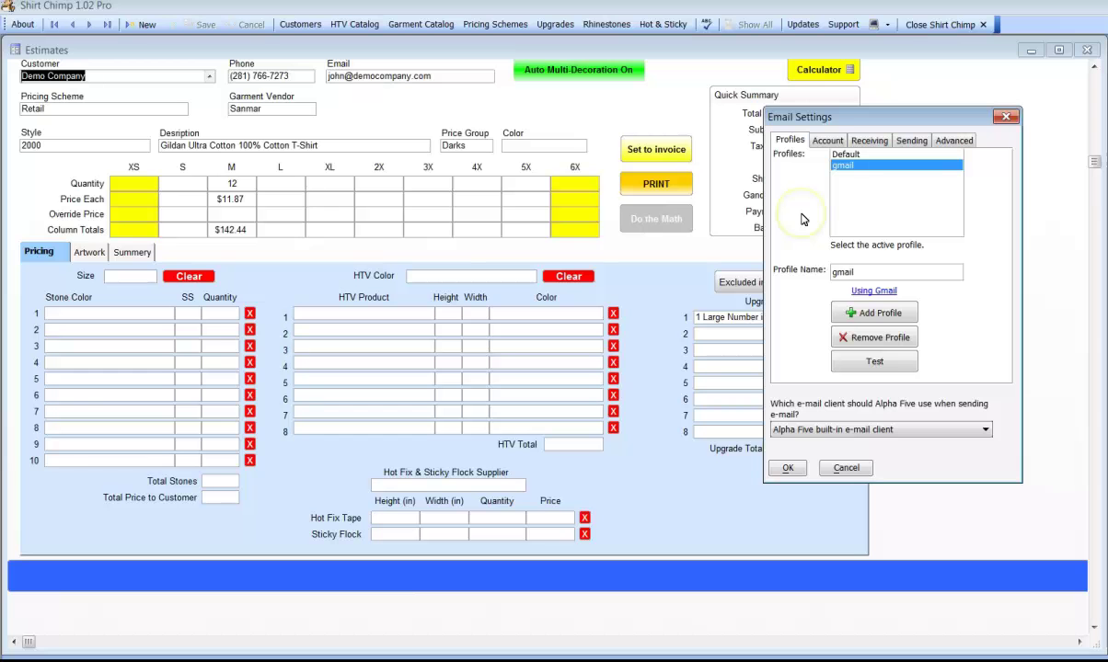
left_click(827, 143)
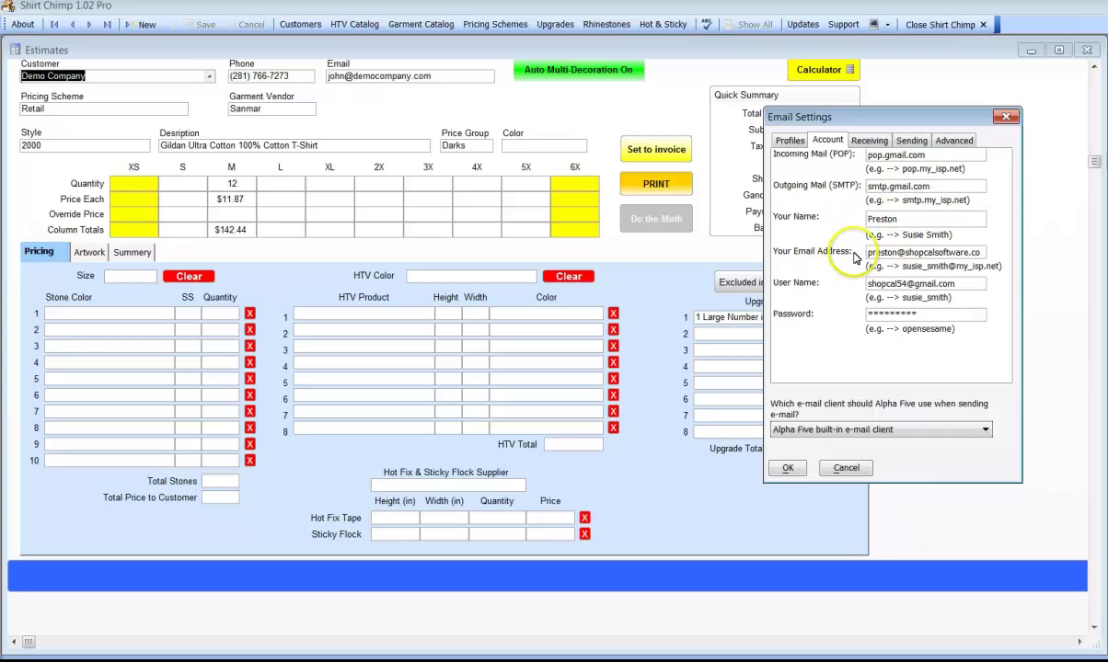
left_click(983, 253)
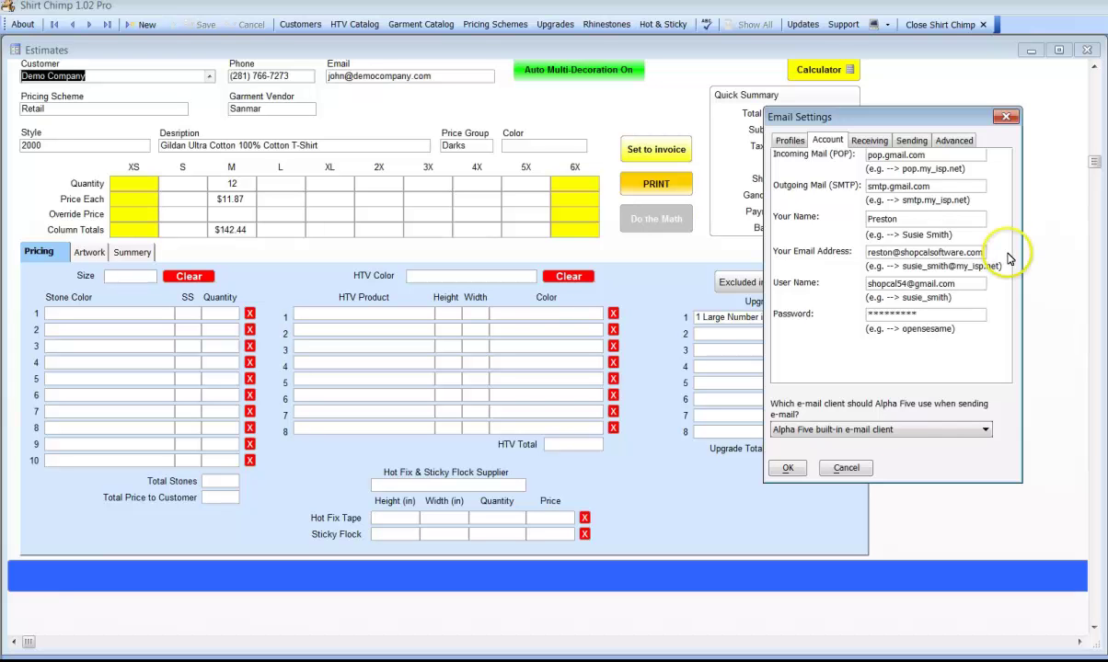
left_click(848, 270)
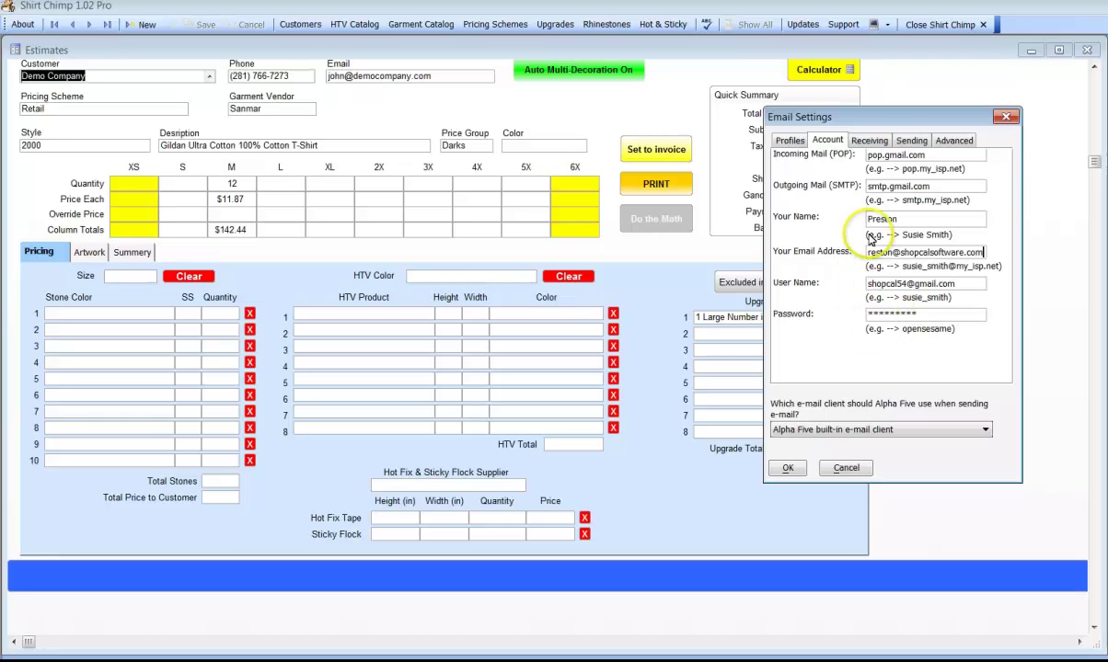
Step: Examine the gmail profile's receiving, sending and advanced settings, including secure connections, SMTP authentication and ports
left_click(870, 143)
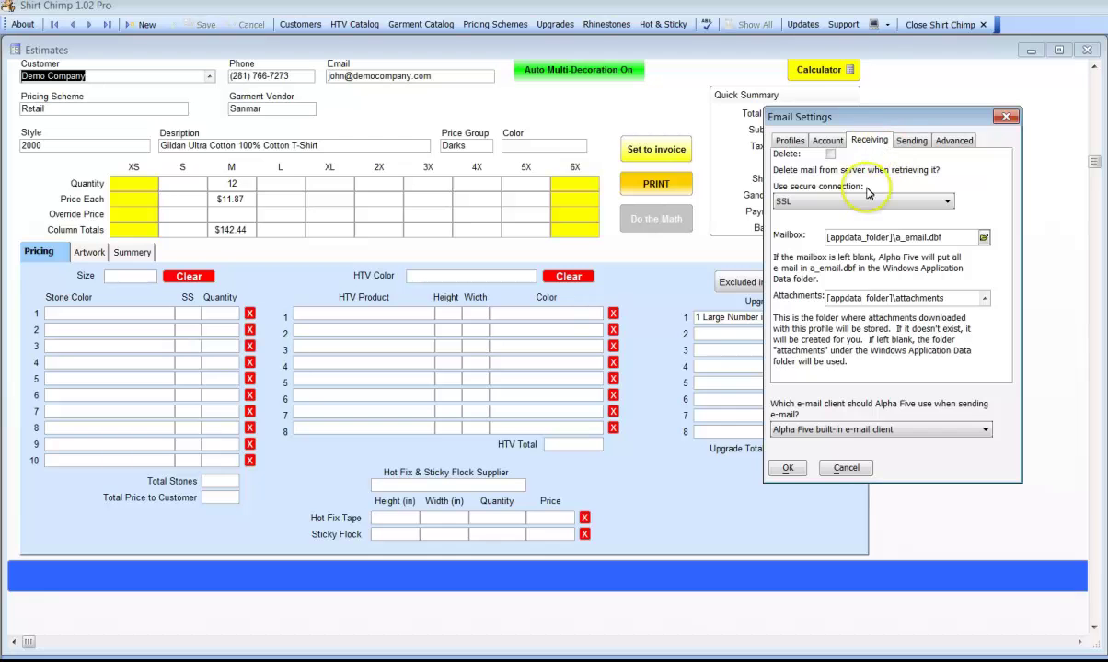
left_click(913, 141)
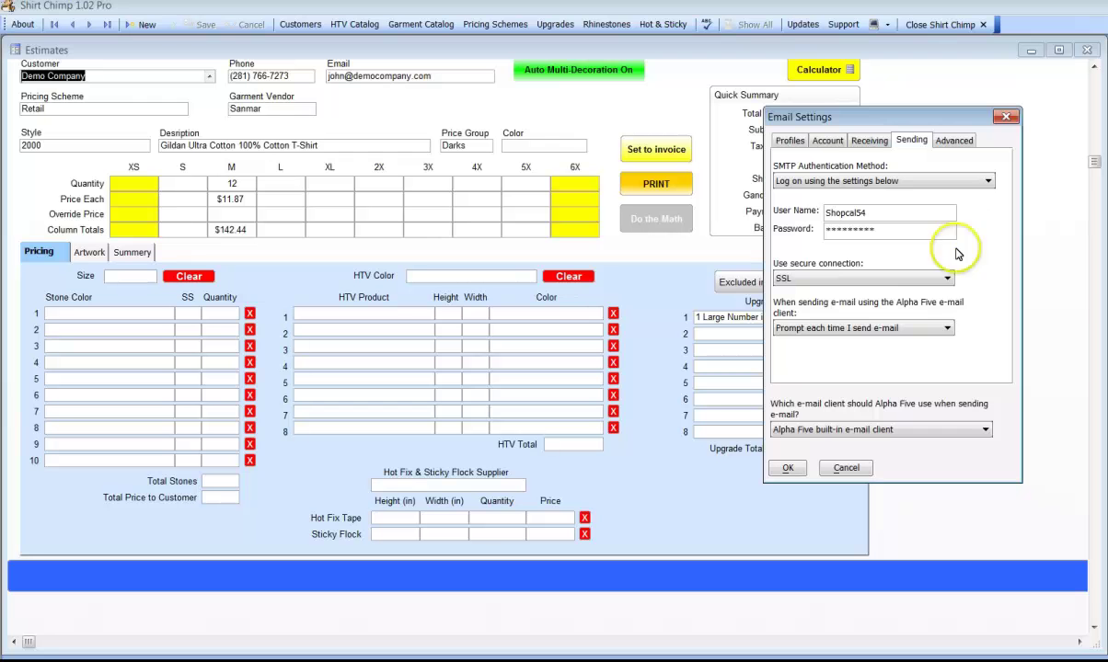
left_click(956, 141)
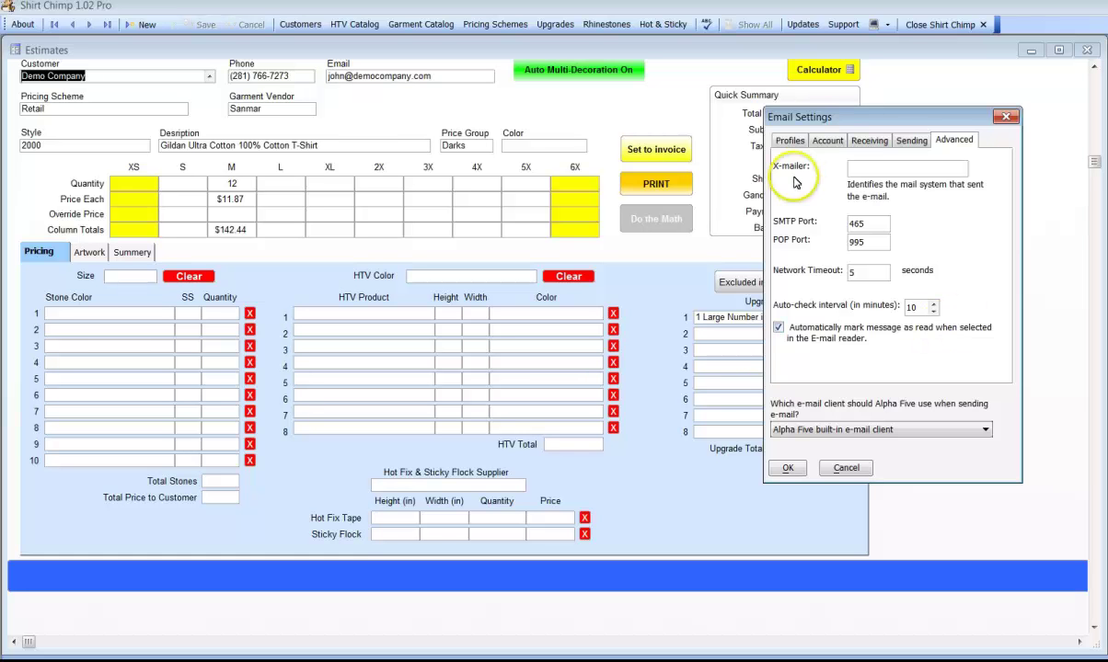
Step: Run the connection test on the gmail profile and close the test results
left_click(794, 142)
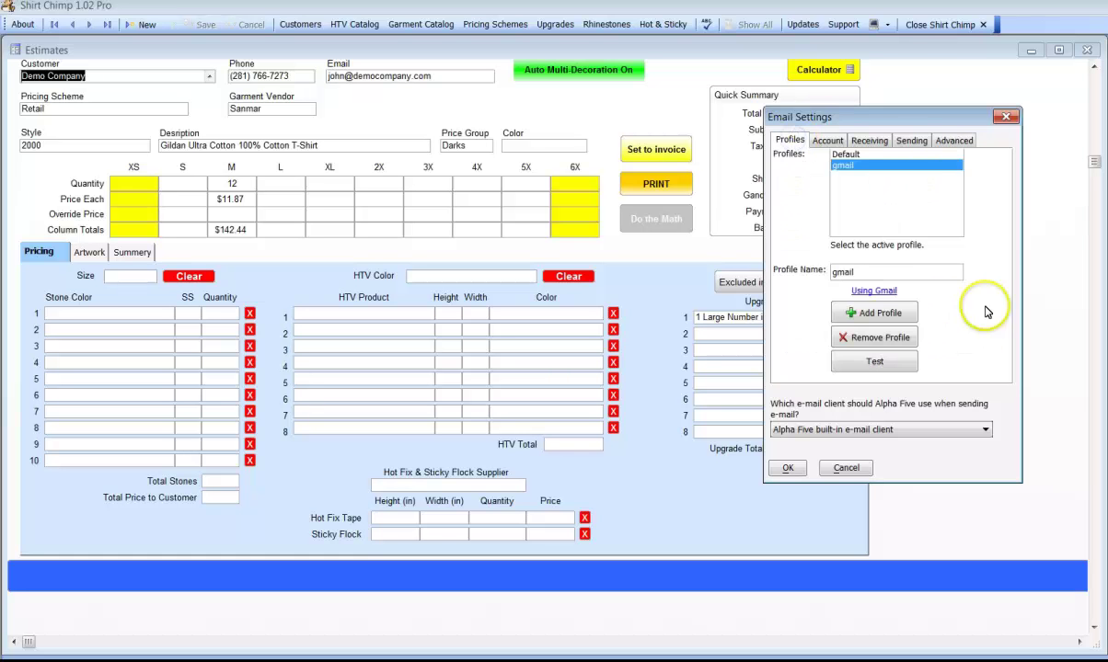
left_click(874, 365)
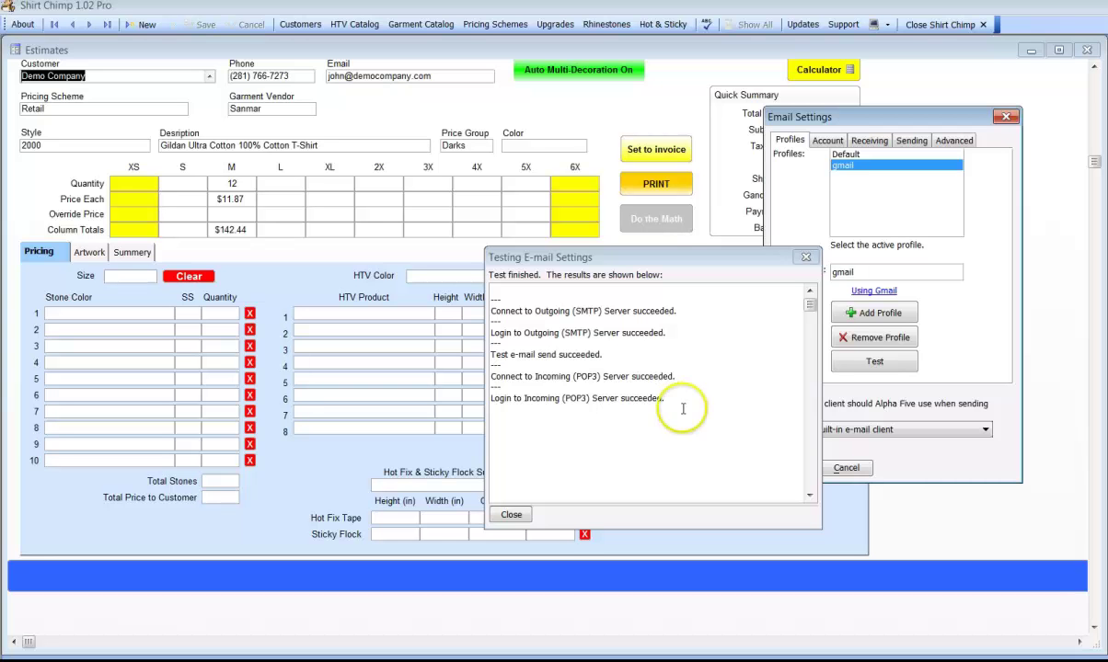
left_click(509, 514)
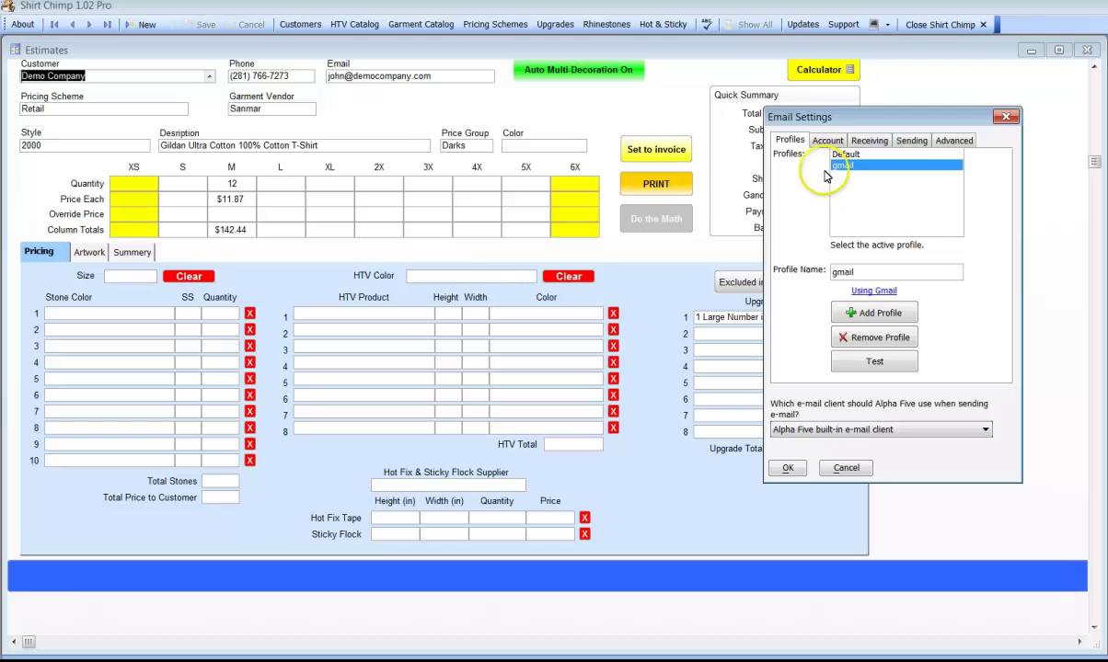
Step: Recheck the gmail profile's account details, SMTP login method, and SMTP and POP ports
left_click(824, 141)
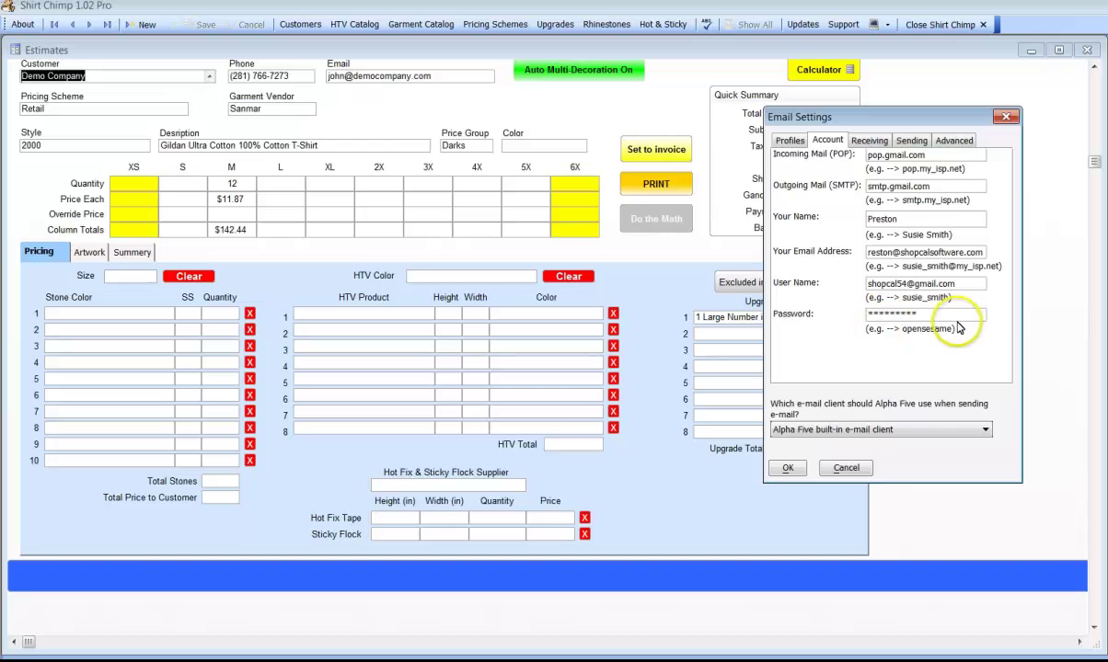
left_click(911, 140)
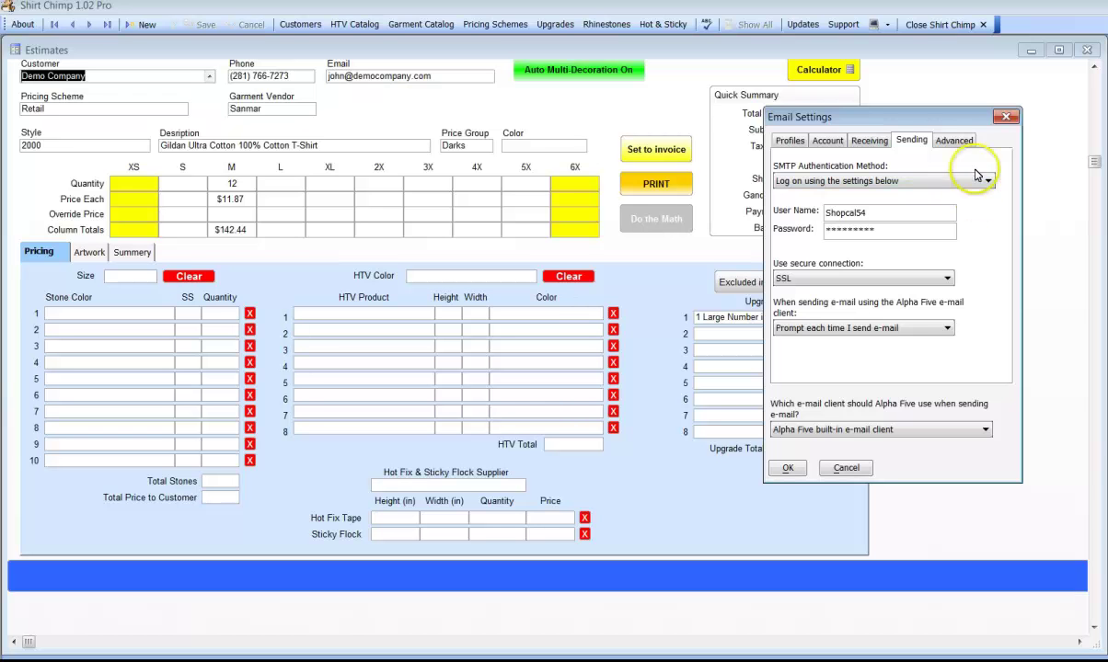
left_click(954, 141)
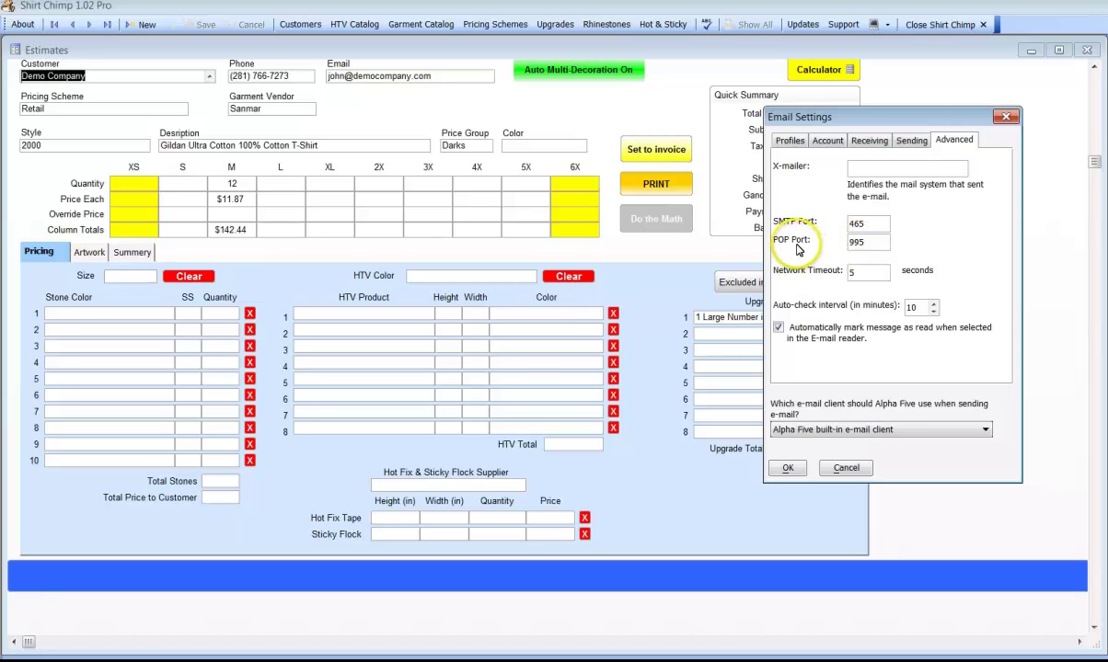
Step: Return to the email profile list and close the settings, reopen them to view the gmail profile, and cancel again
left_click(790, 140)
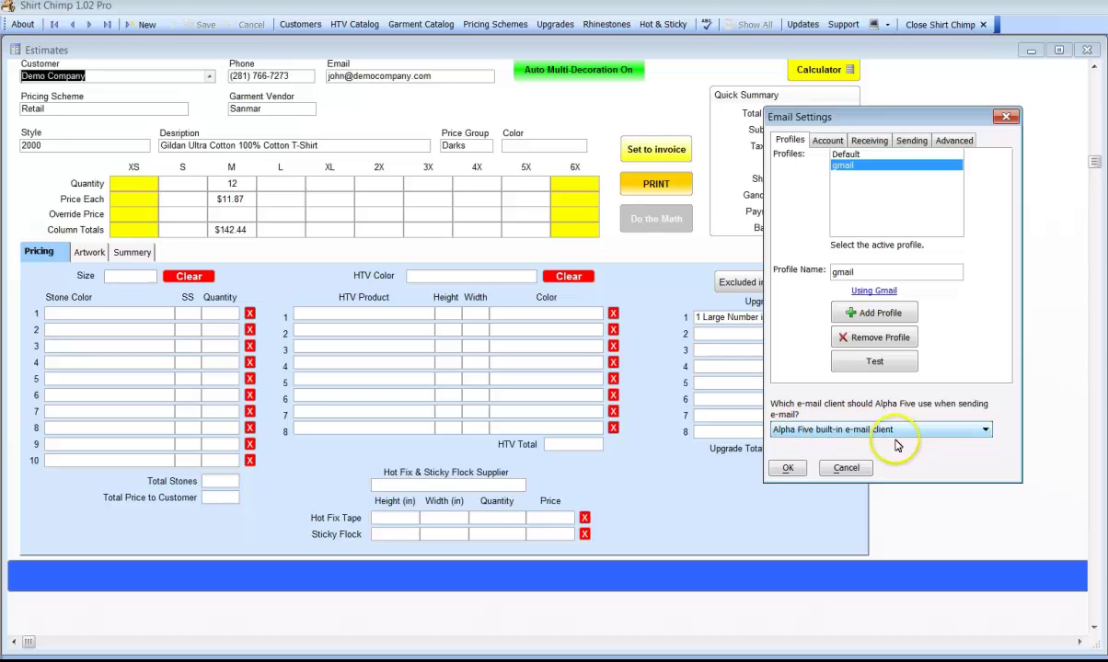
left_click(848, 469)
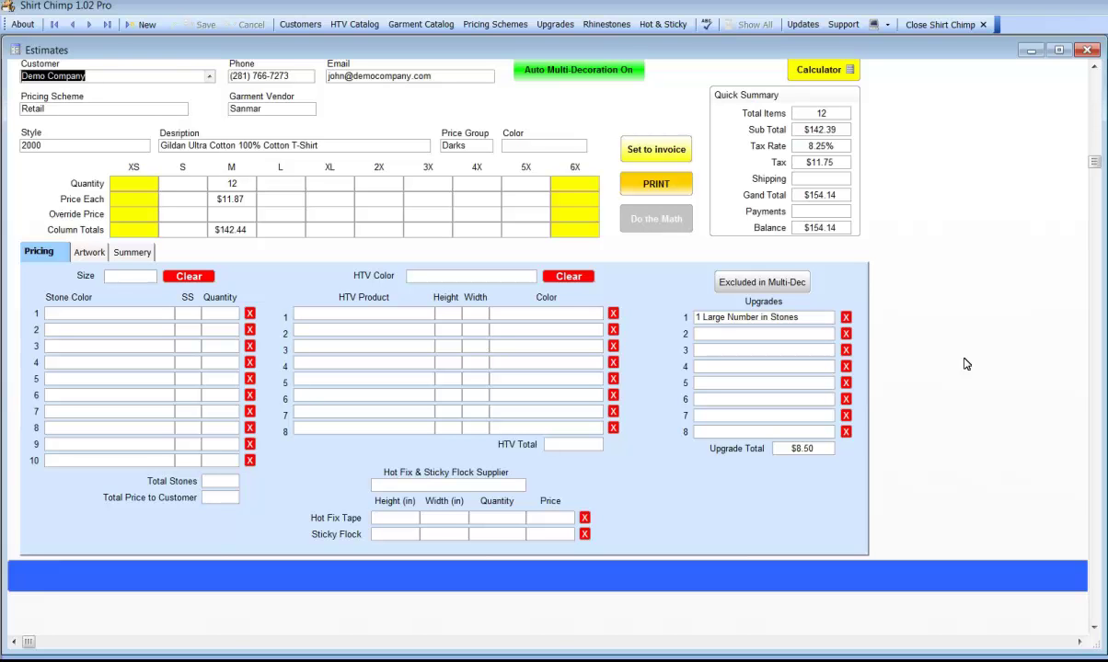
left_click(889, 27)
left_click(883, 61)
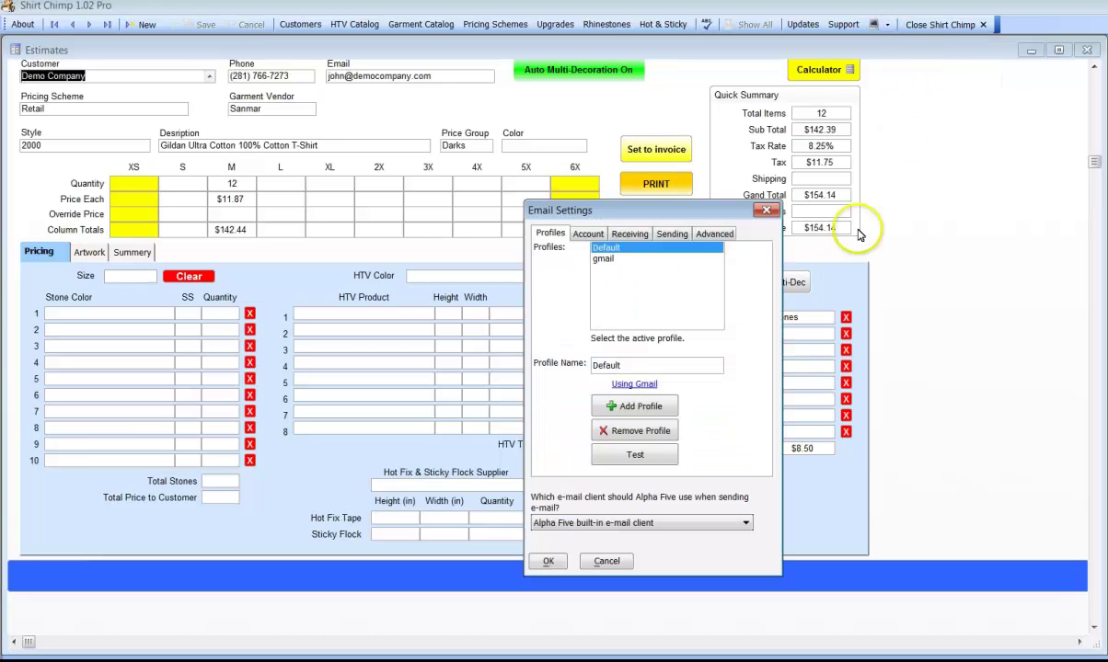
left_click(604, 261)
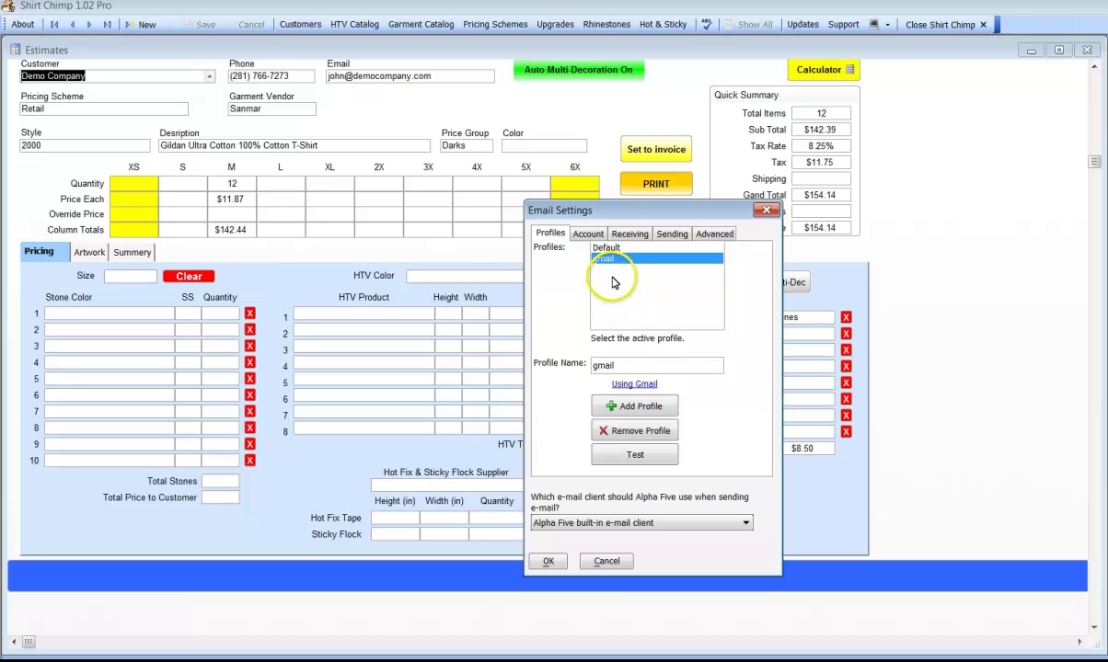
left_click(606, 560)
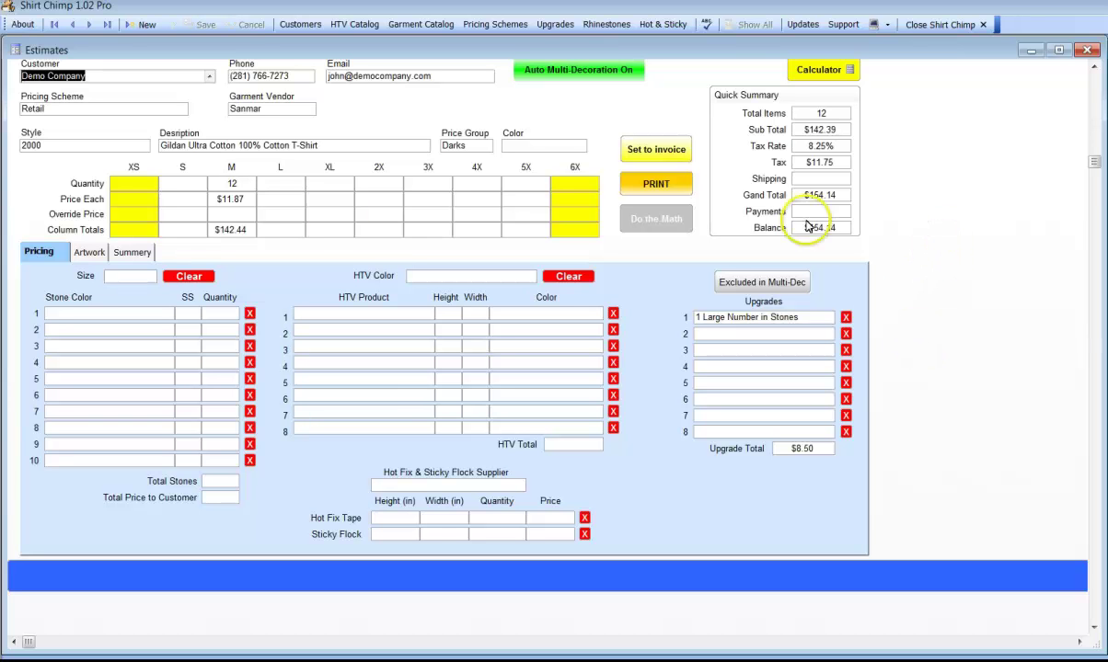
Step: Generate an e-mail registration update request from the product's registration information, keeping the prefilled registration number and leaving the owner name blank
left_click(30, 28)
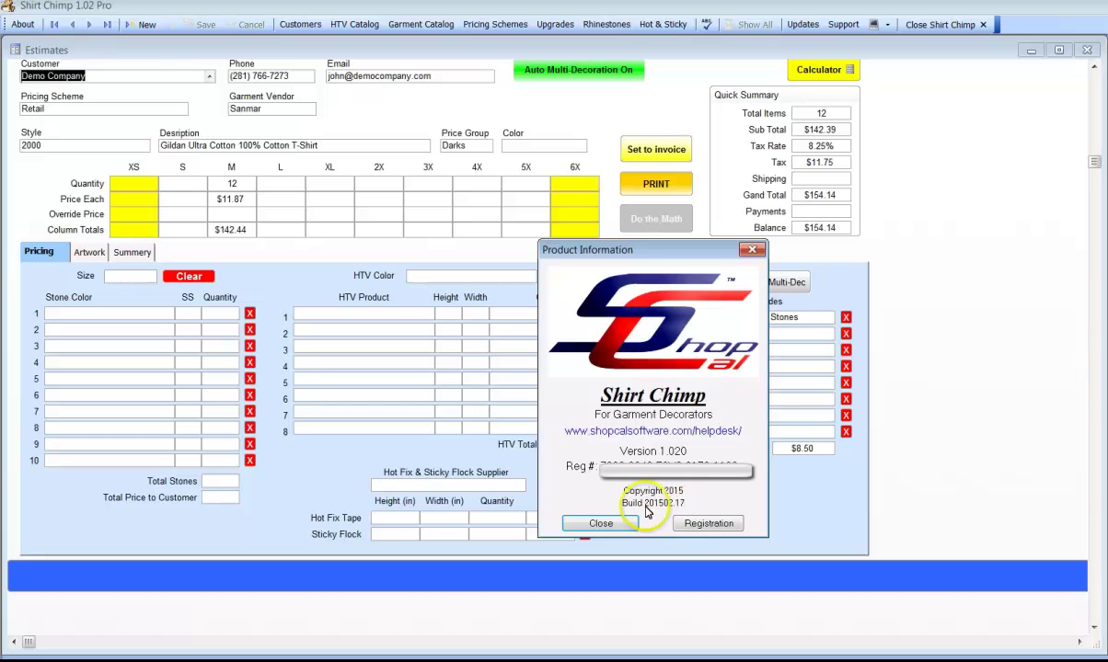
left_click(714, 526)
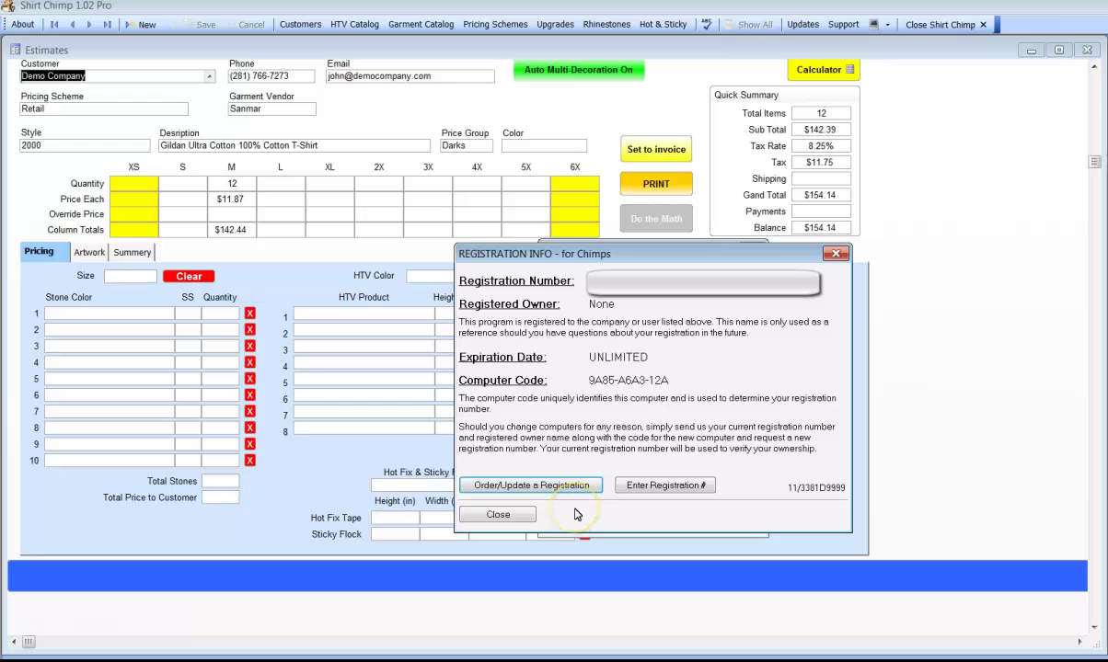
left_click(526, 489)
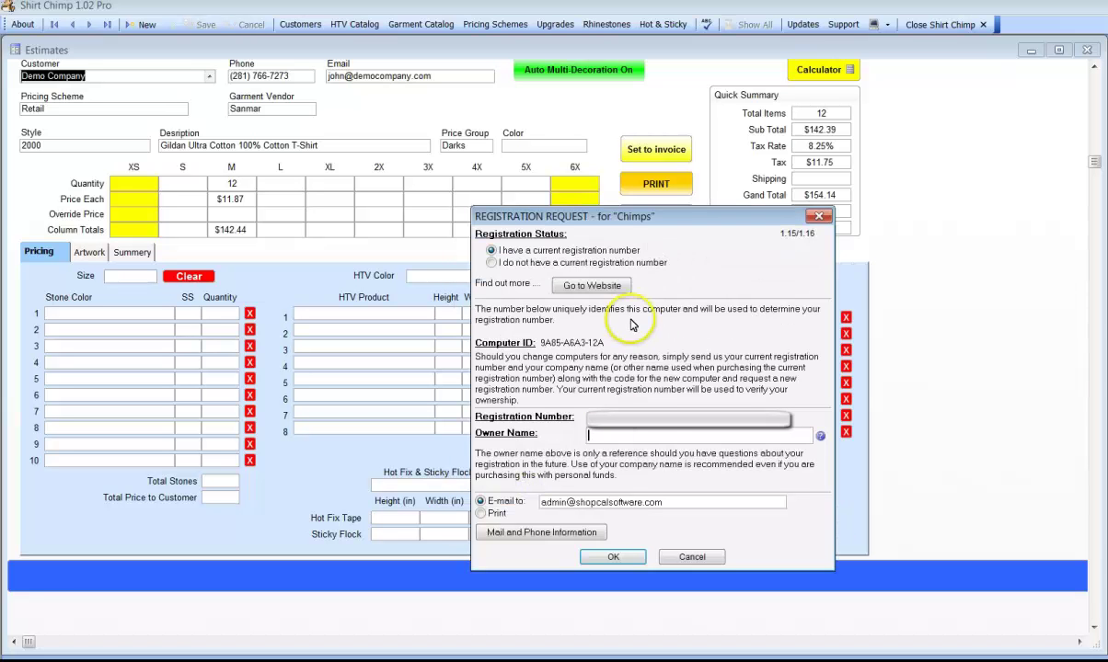
left_click(699, 438)
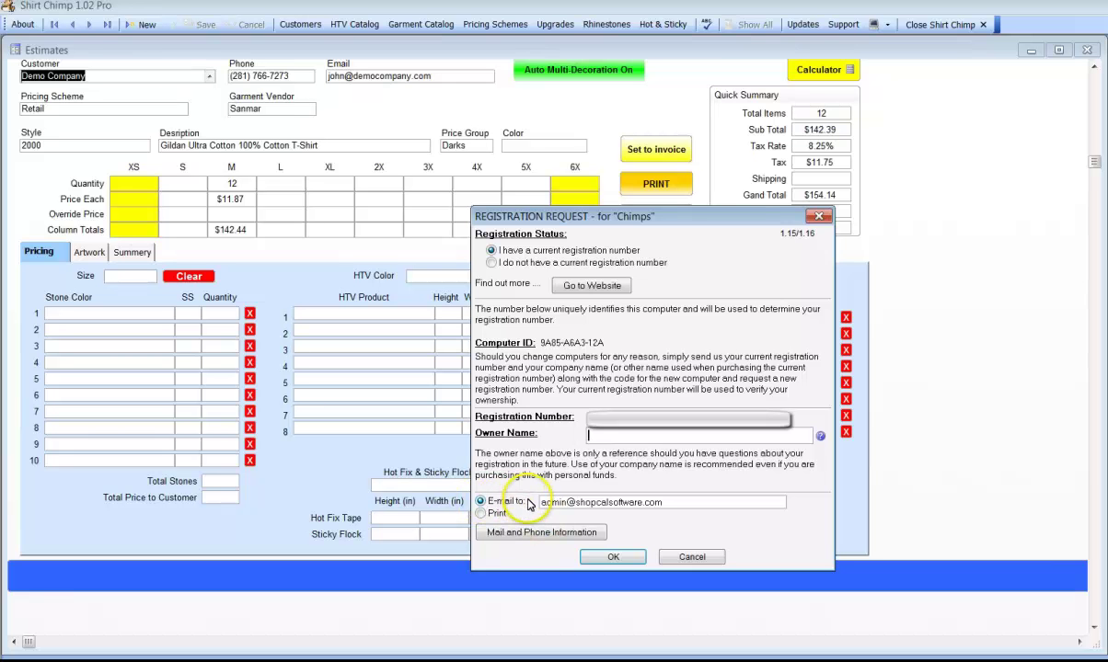
left_click(614, 559)
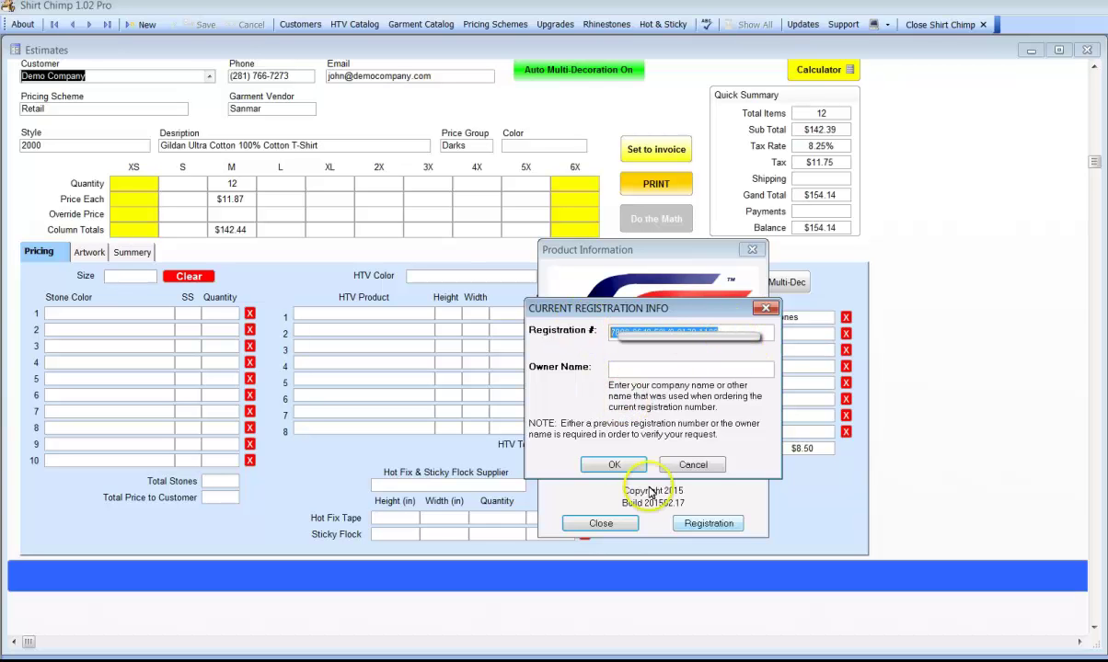
left_click(619, 466)
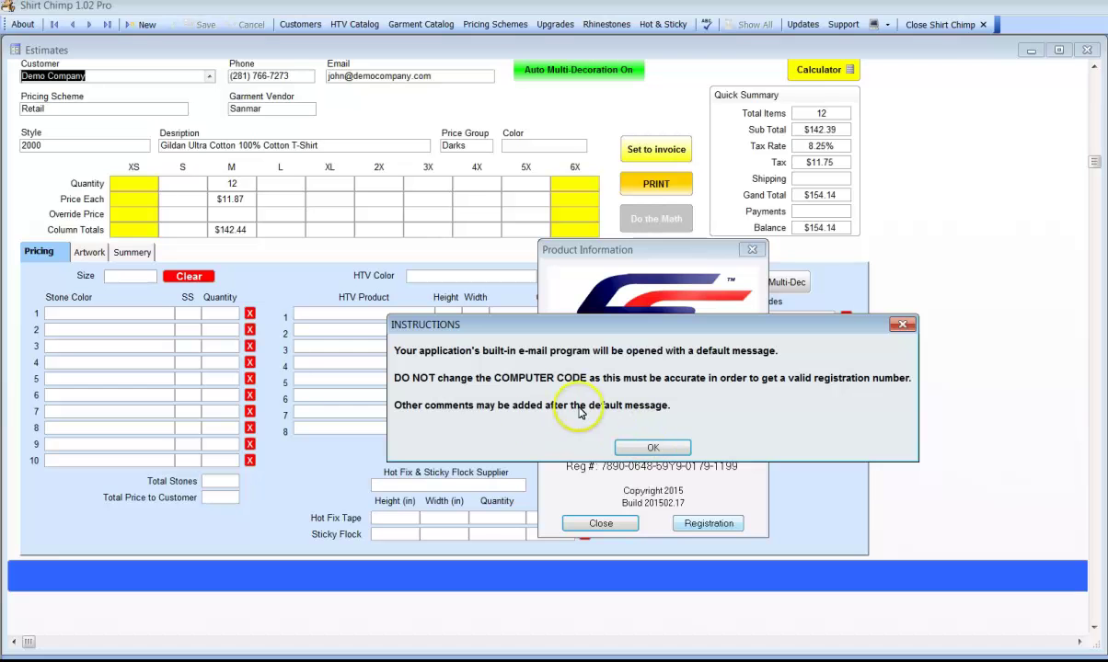
left_click(655, 448)
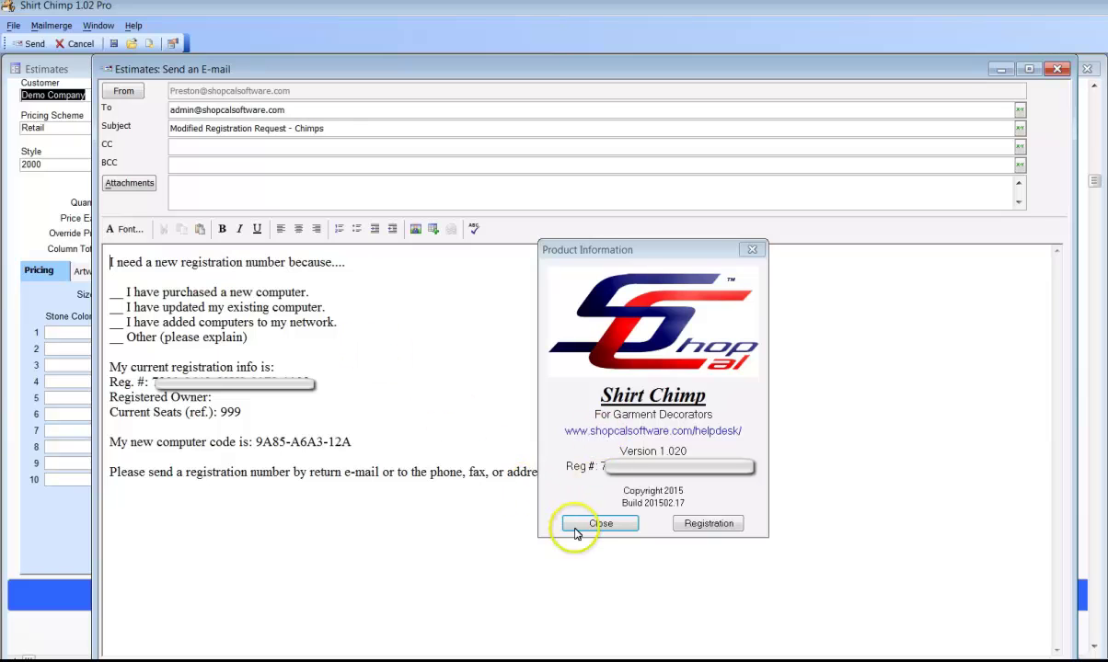
Step: Move the Product Information window aside and examine the request message's reasons, current registration info and computer code
left_click_drag(622, 254, 958, 258)
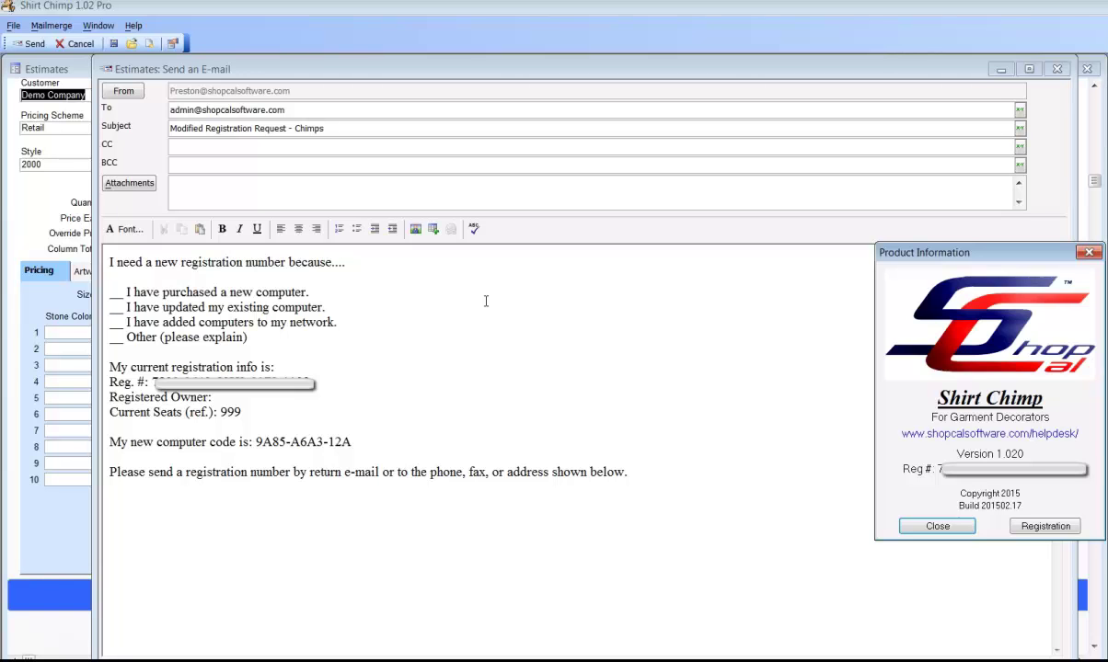
left_click(442, 291)
left_click(34, 46)
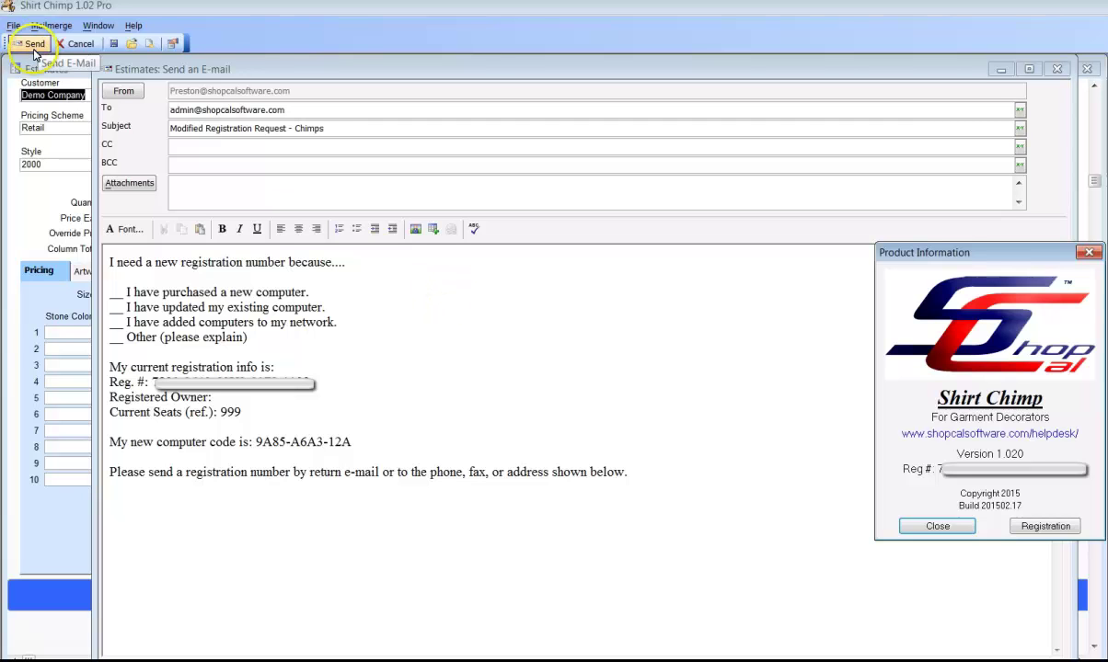
left_click(281, 338)
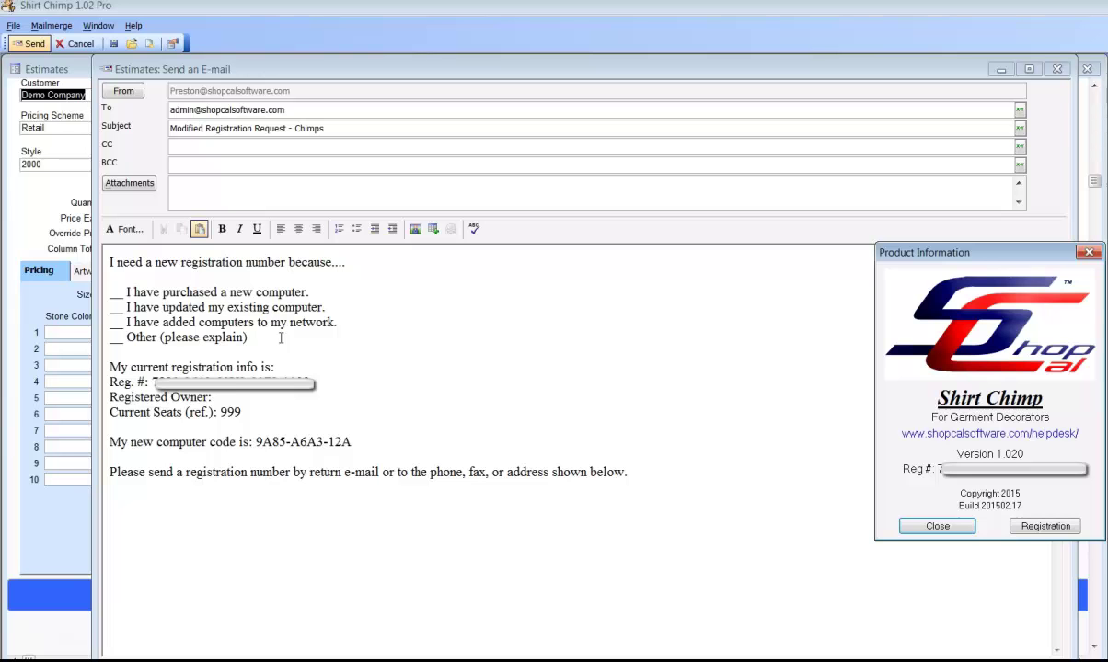
left_click(329, 369)
left_click(347, 397)
Step: Select the entire body text of the registration request message
left_click(118, 274)
left_click_drag(118, 274, 663, 475)
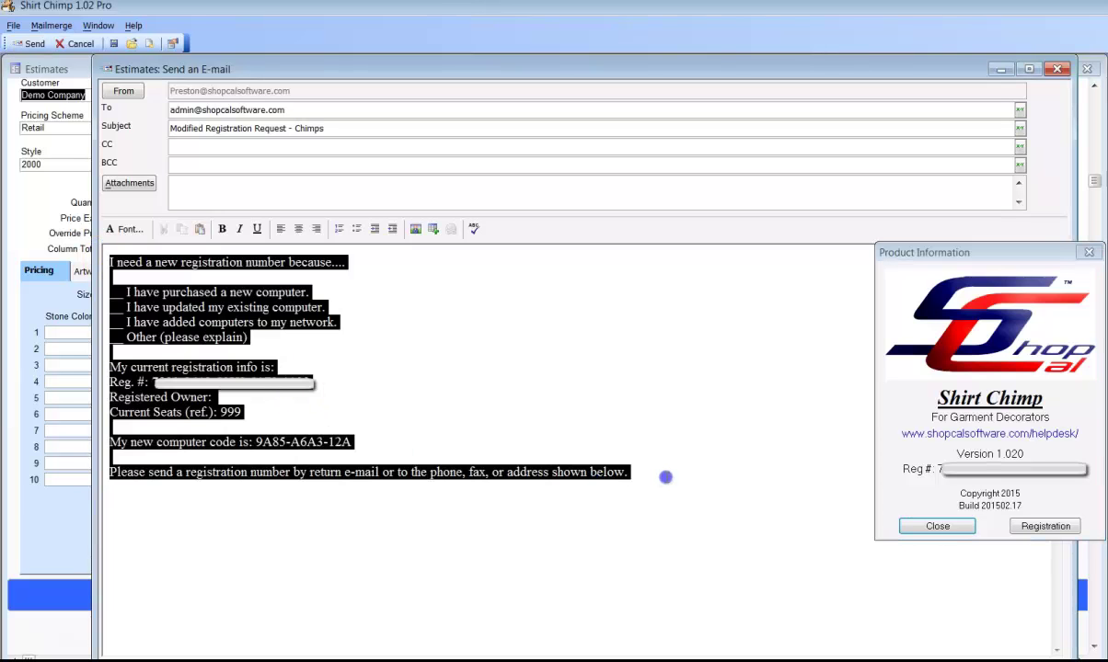
right_click(249, 370)
left_click(394, 377)
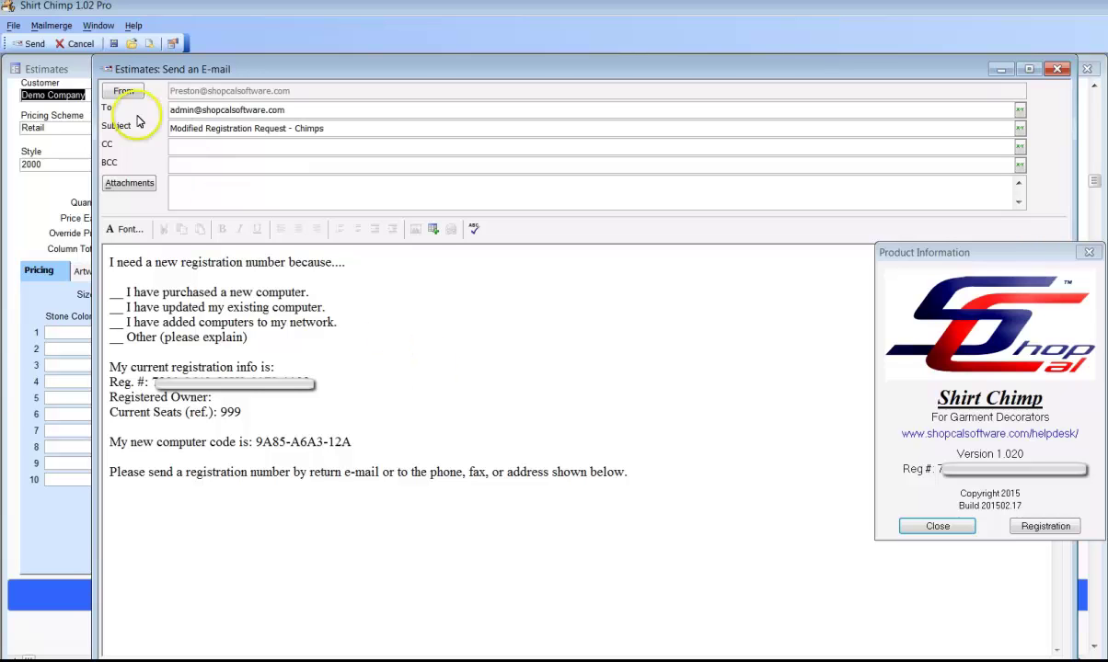
Step: Close the registration request e-mail without sending it, and close the Product Information window
left_click(1058, 69)
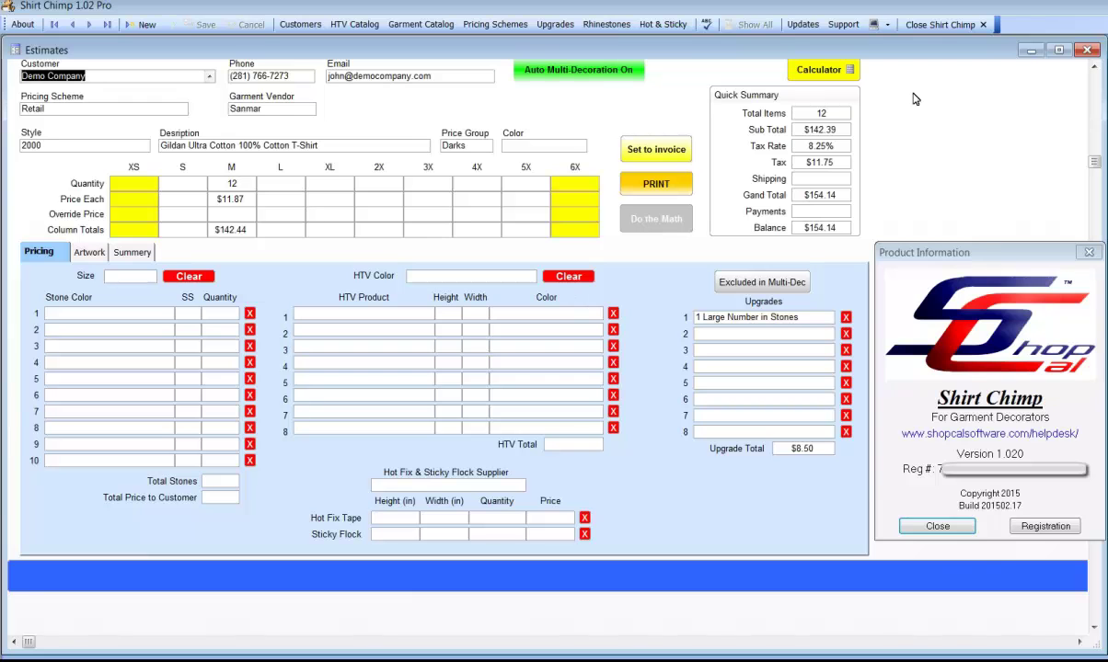
left_click(888, 140)
left_click(985, 630)
left_click(945, 526)
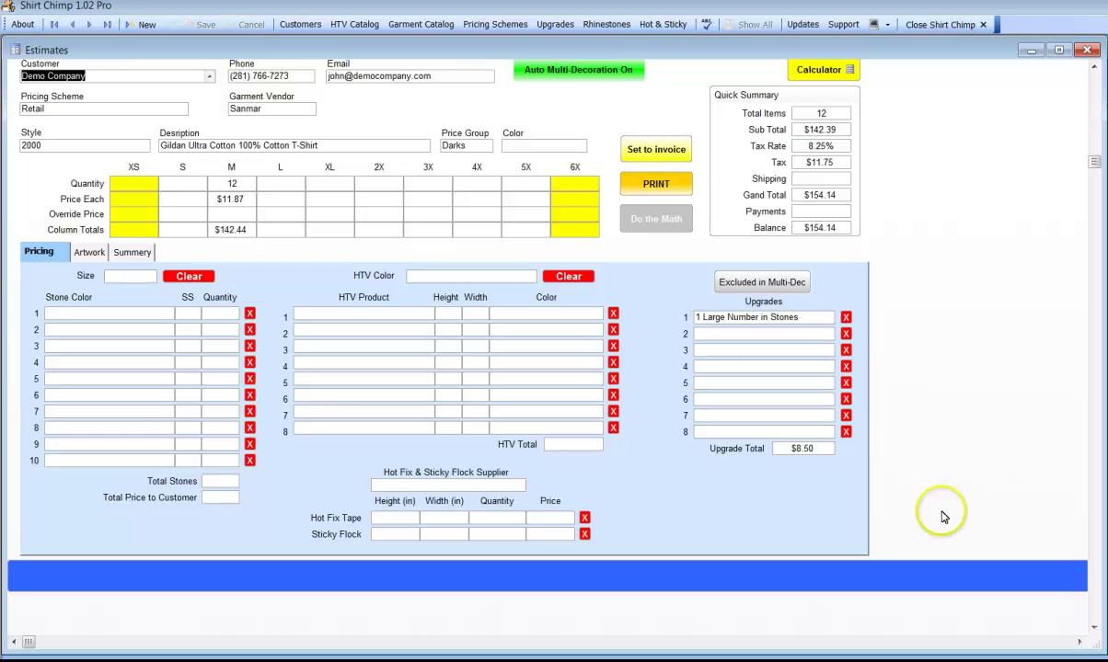
Step: Reopen the email settings, check the gmail profile's account details, and close the settings without saving
left_click(888, 25)
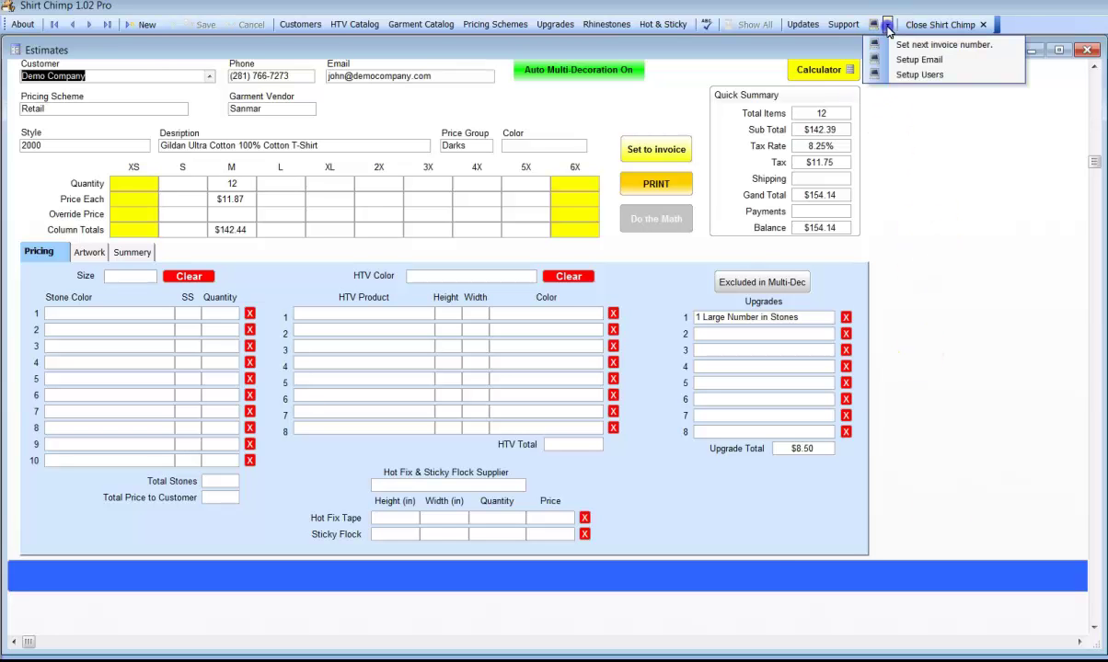
left_click(909, 260)
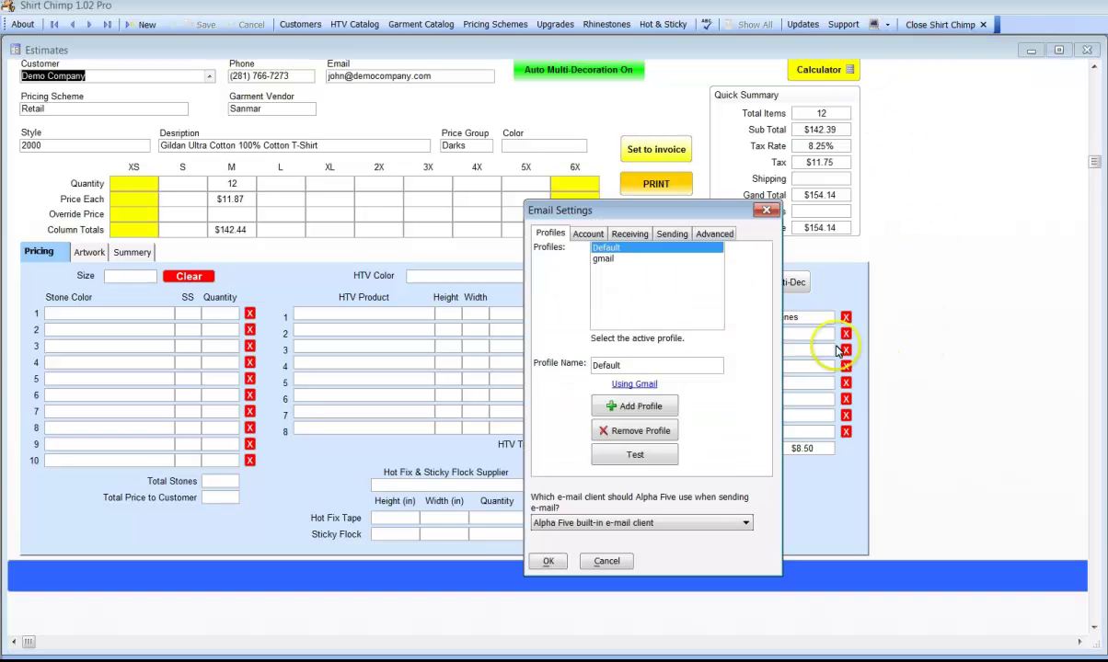
left_click(603, 258)
left_click(588, 233)
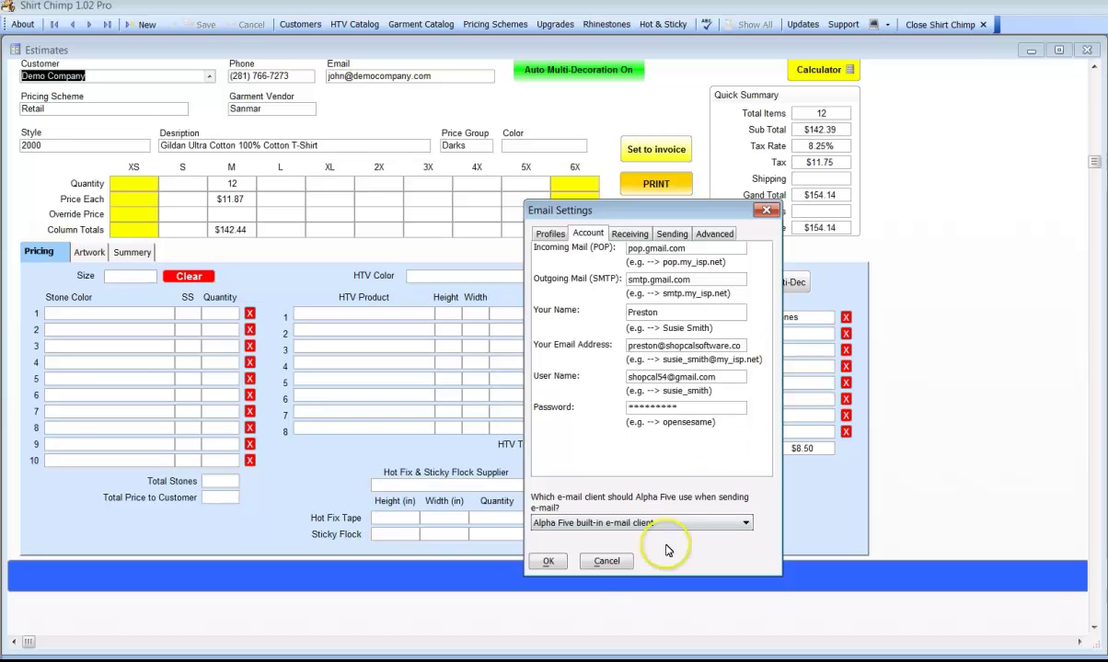
left_click(627, 564)
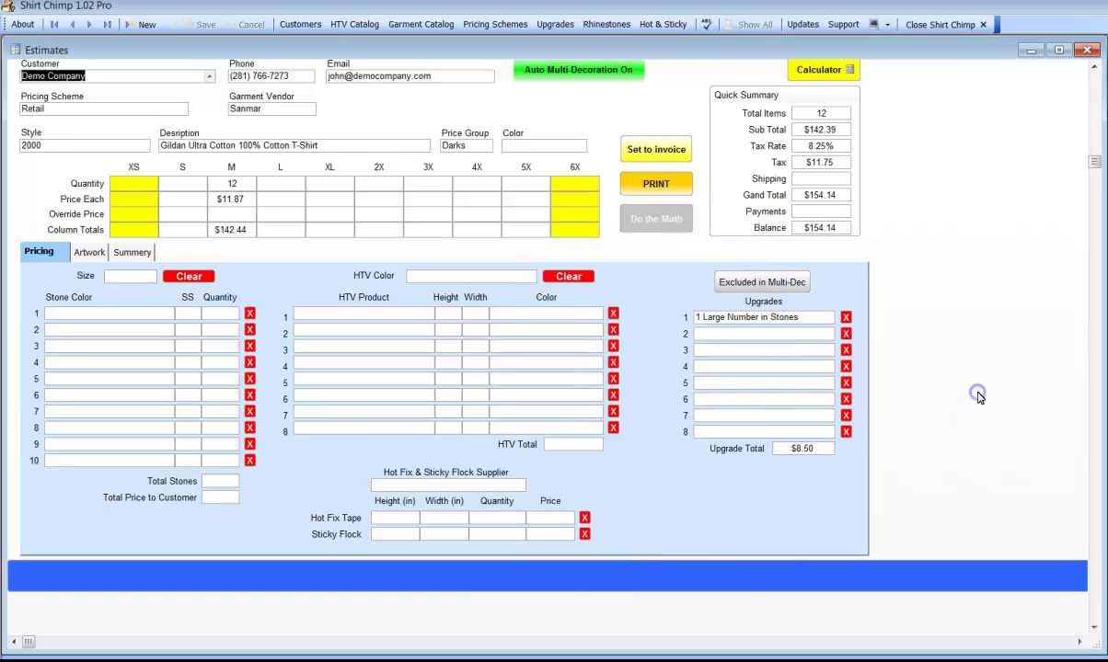